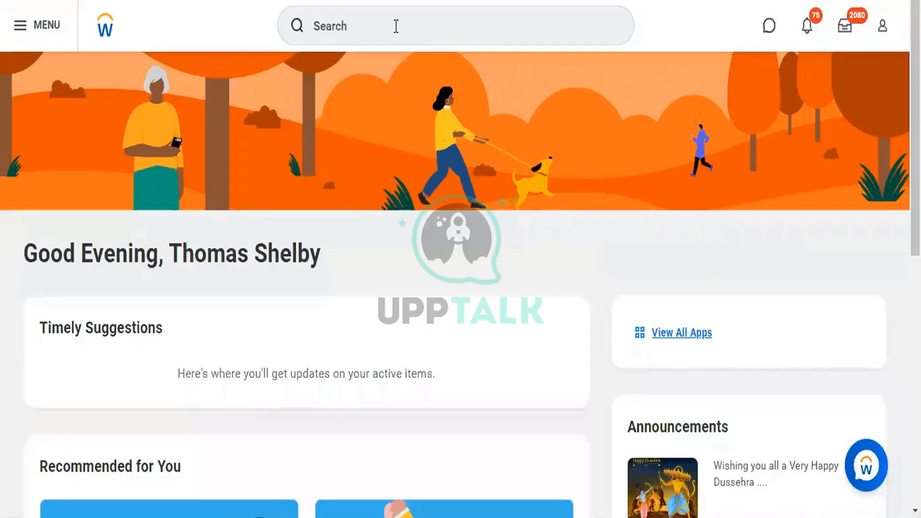
Step: Find and open the Create Supervisory Organization task
left_click(396, 25)
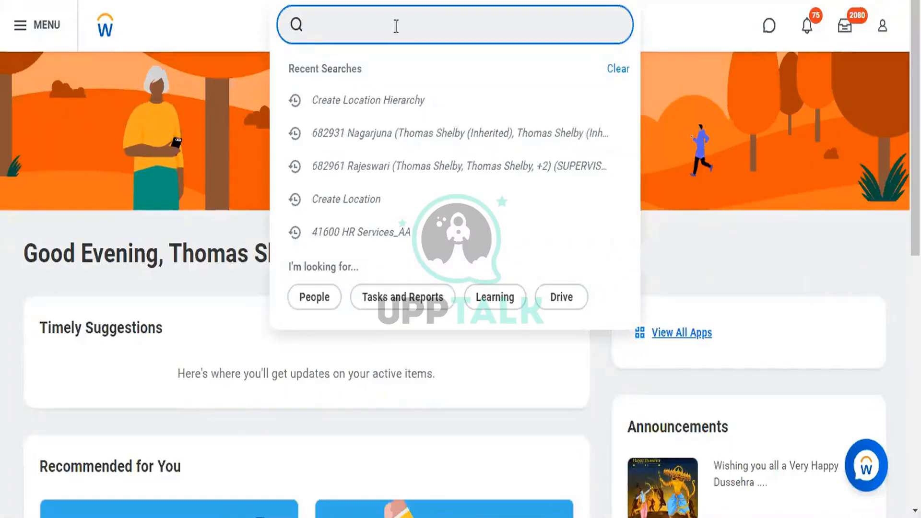
type("create Sup")
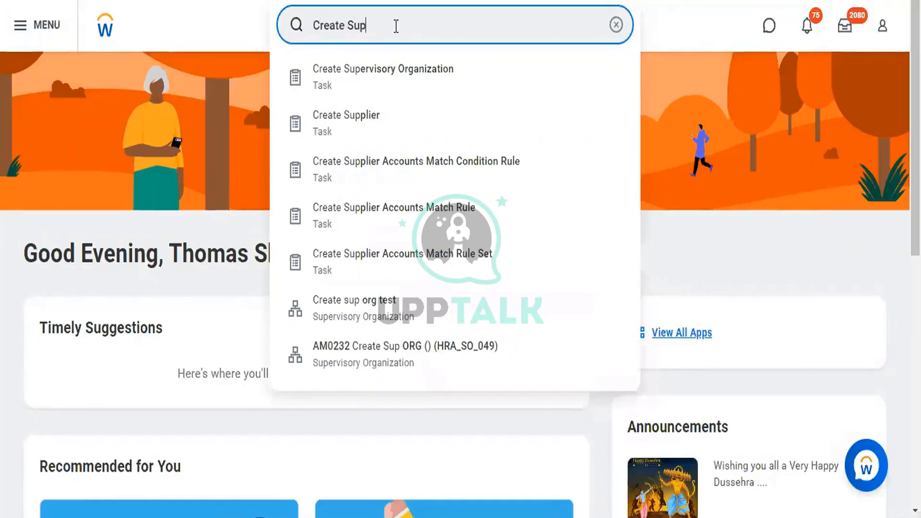
left_click(405, 72)
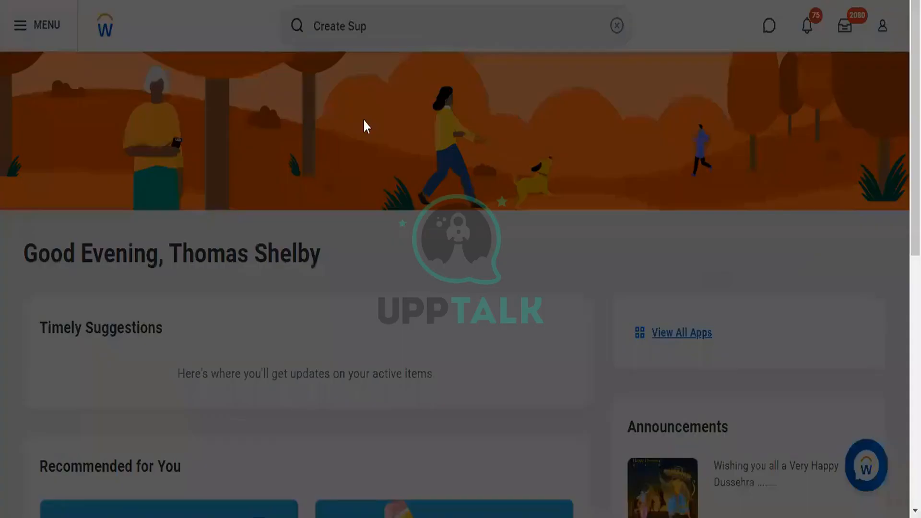
Step: Choose to create a new reorganization for the supervisory organization
left_click(374, 185)
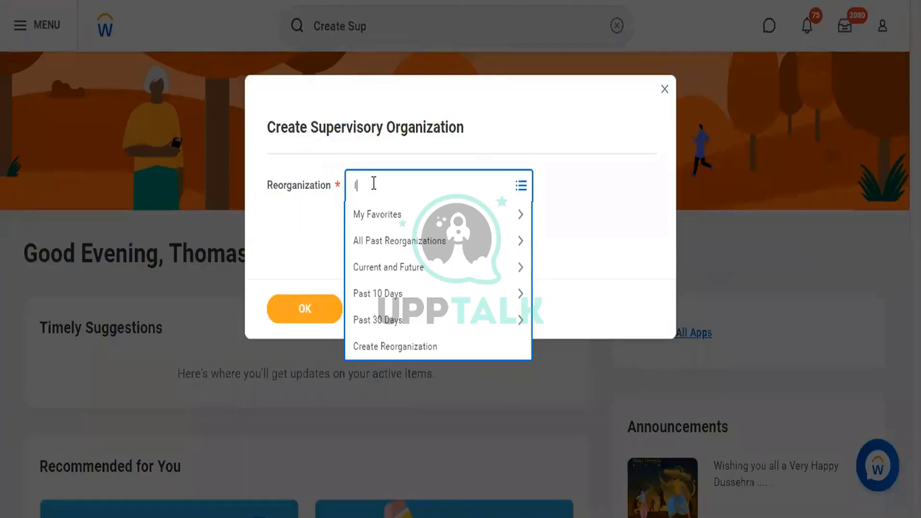
type("IM")
key("BackSpace")
key("BackSpace")
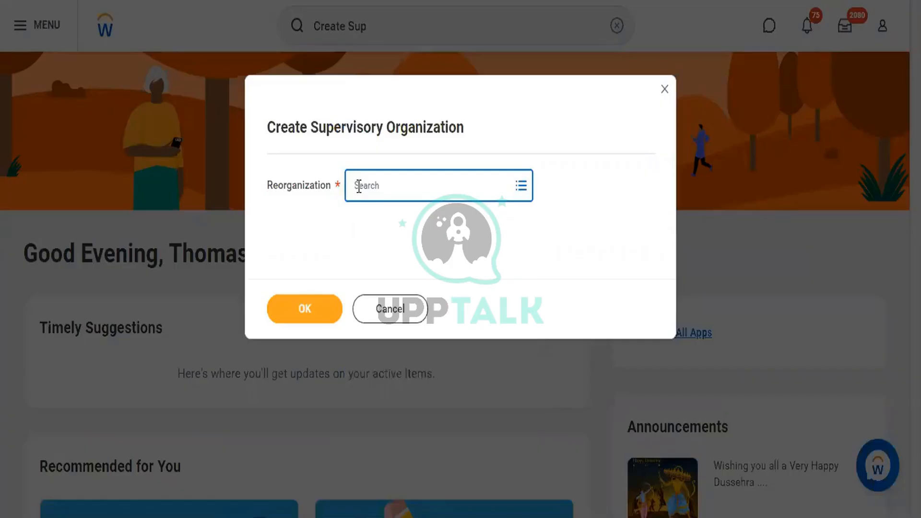
left_click(378, 186)
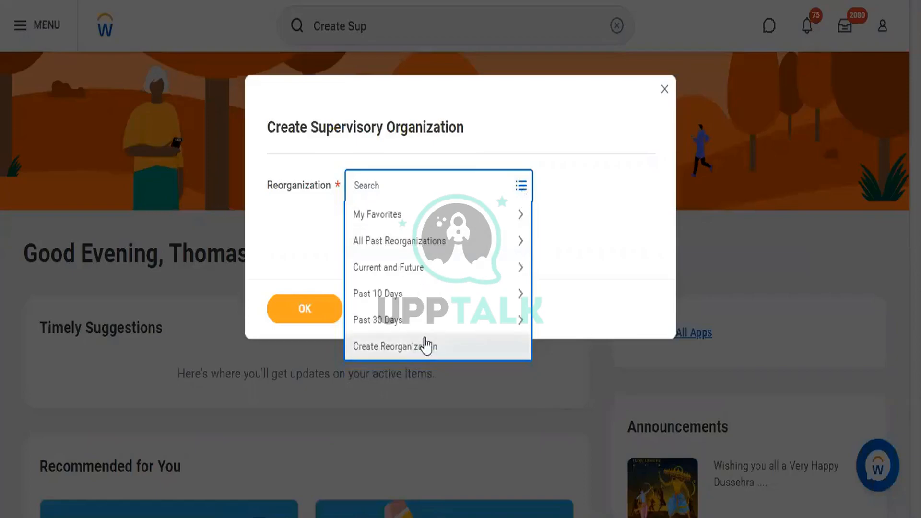
left_click(399, 356)
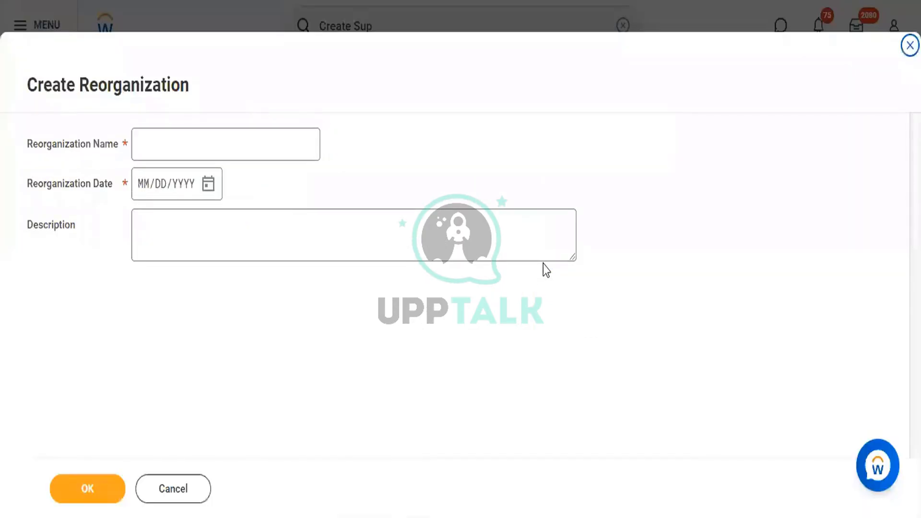
Step: Name the reorganization CF Software Pvt Ltd
left_click(235, 146)
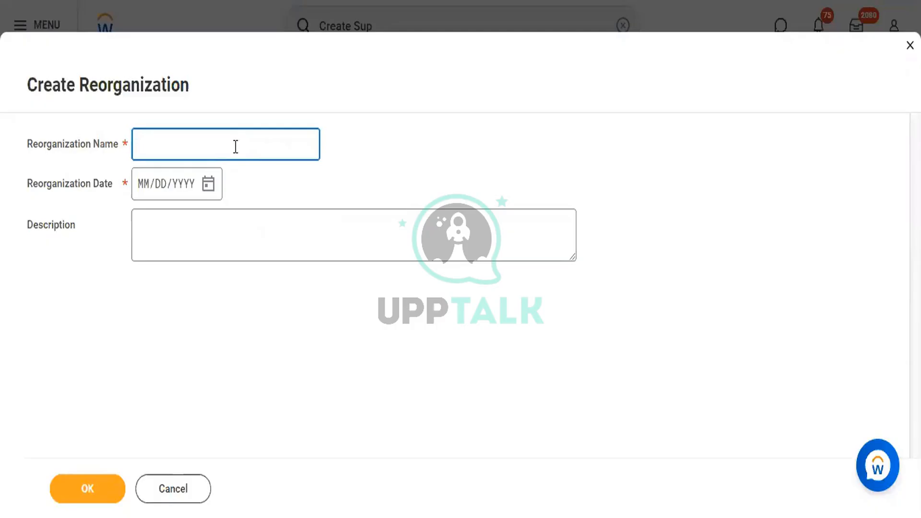
type("CF Pvt")
key("BackSpace")
key("BackSpace")
type("Software Pvt Ltd")
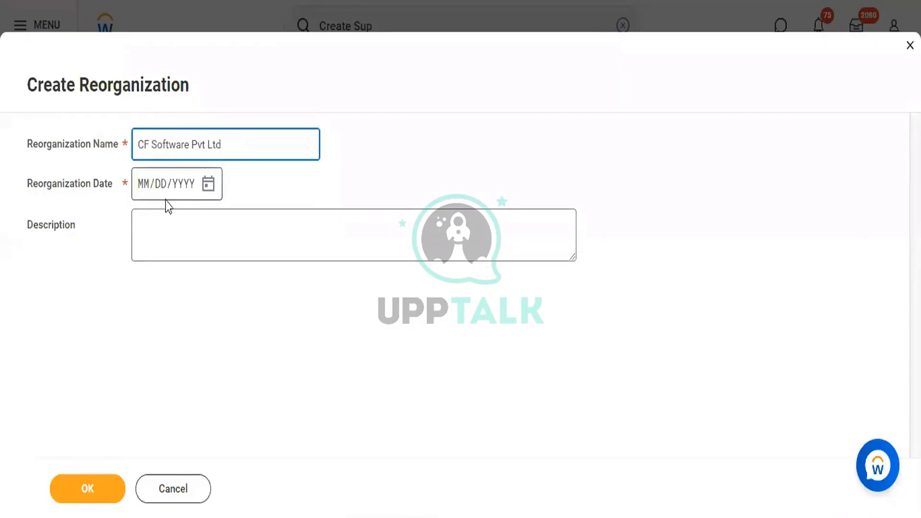
Step: Set the reorganization date to 06/10/2022, enter the description "Software Company." and submit the reorganization
left_click(144, 185)
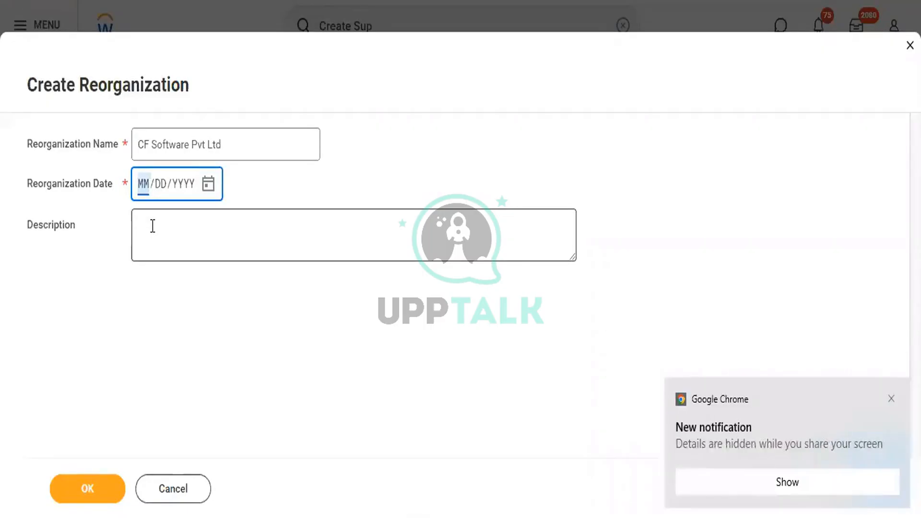
type("06/")
type("10/2022")
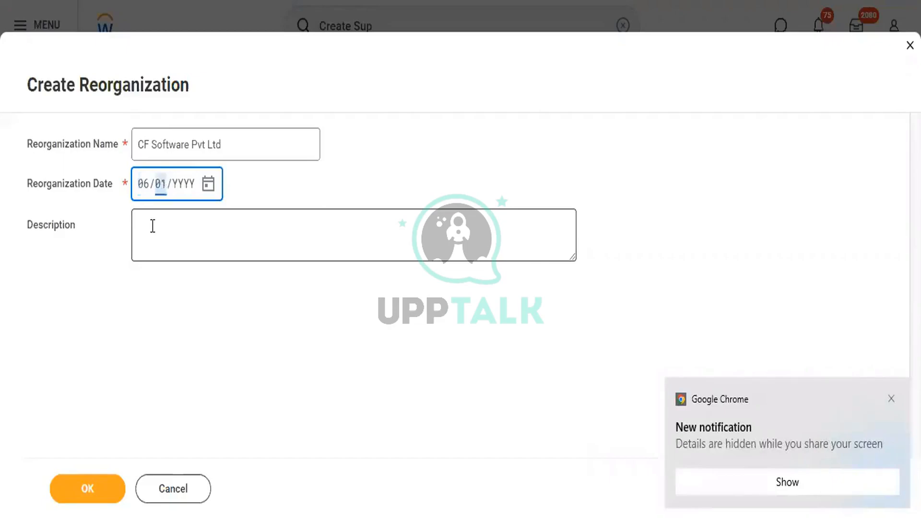
left_click(153, 225)
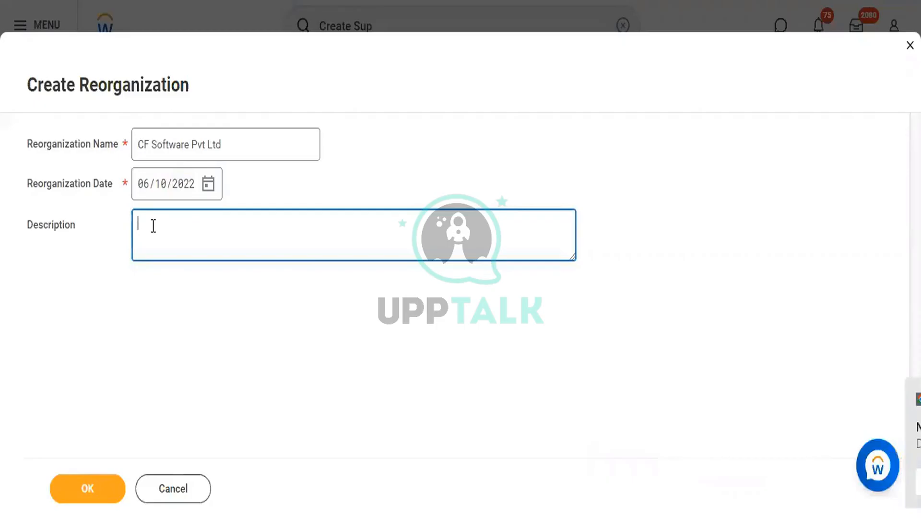
type("Software ")
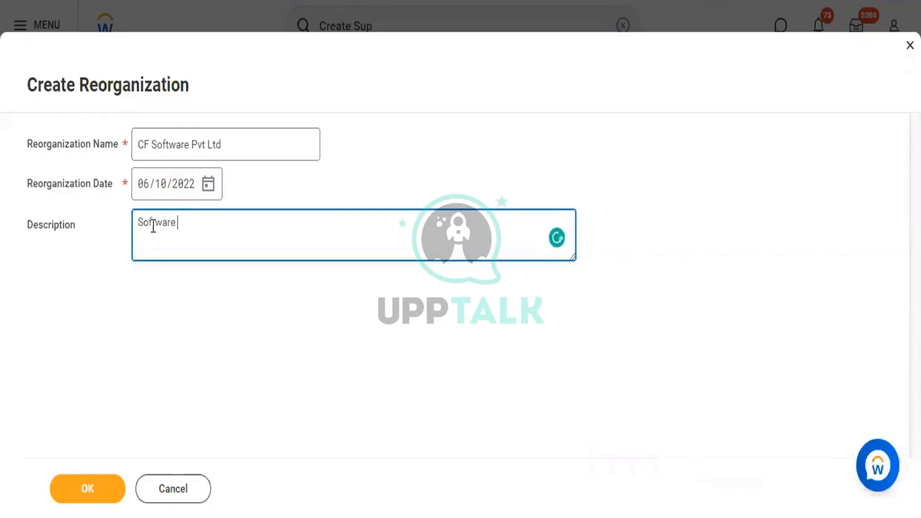
type("Company.")
left_click(80, 488)
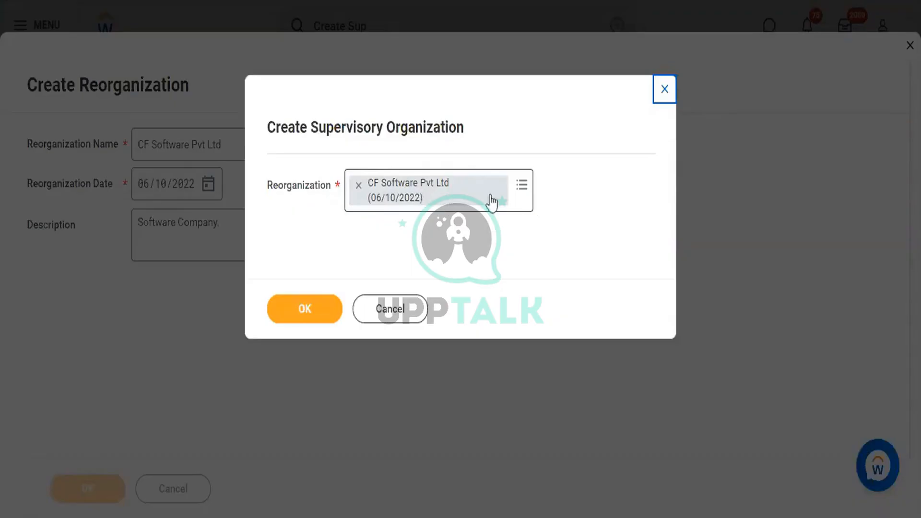
Step: Accept the CF Software Pvt Ltd reorganization, look over the supervisory organization form's fields, and activate the organization name for entry
left_click(305, 309)
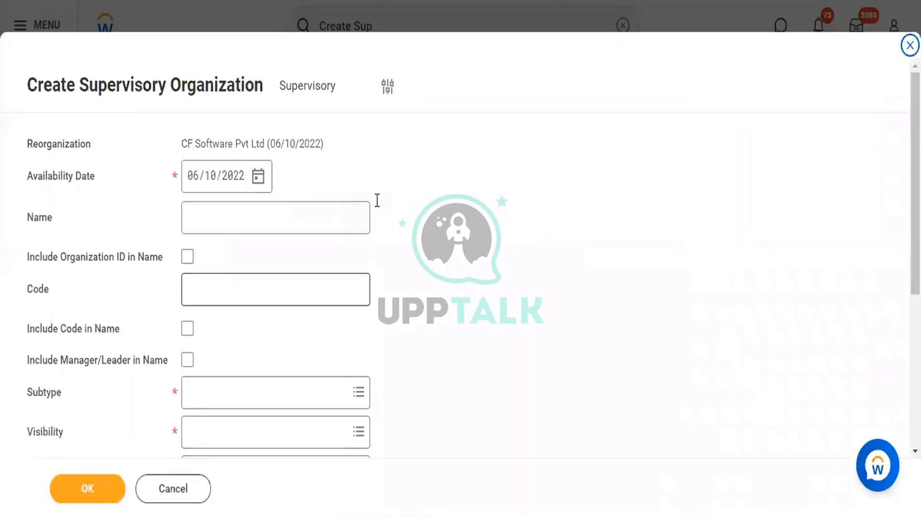
left_click_drag(27, 85, 269, 111)
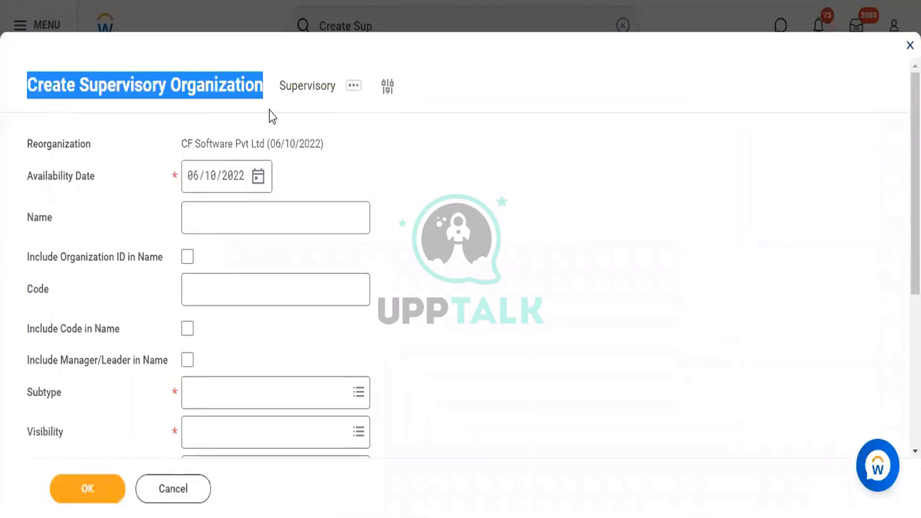
scroll(404, 224, "down", 5)
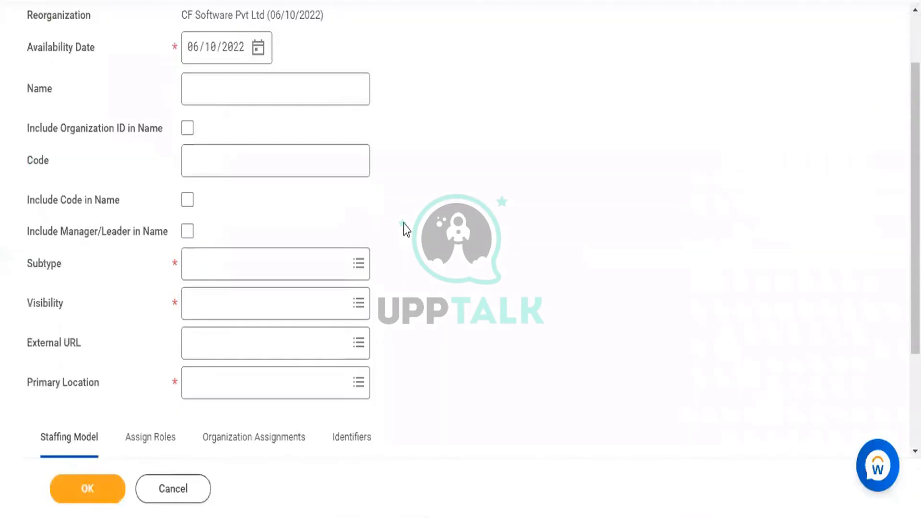
scroll(404, 223, "up", 4)
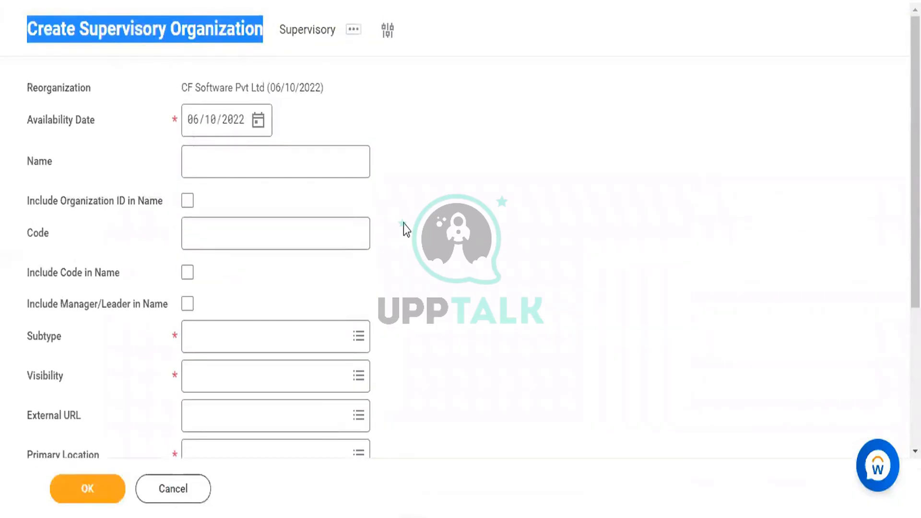
left_click(404, 224)
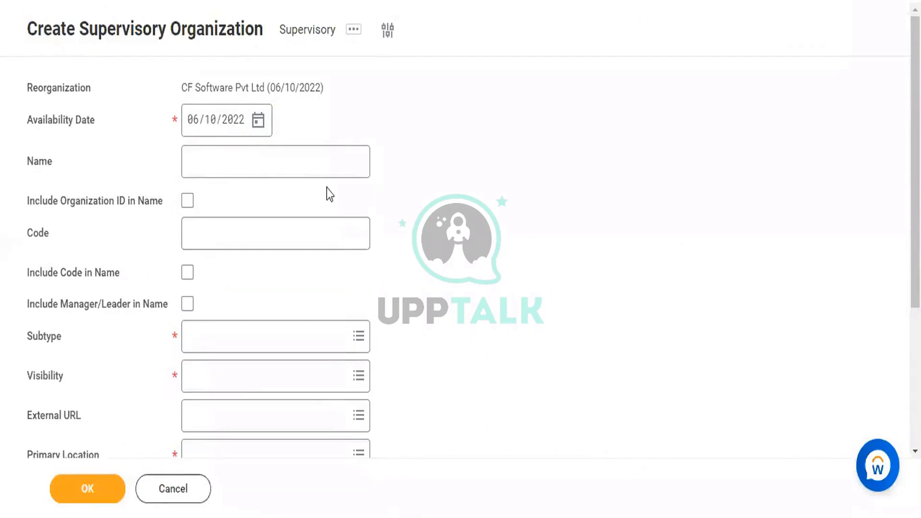
left_click(279, 160)
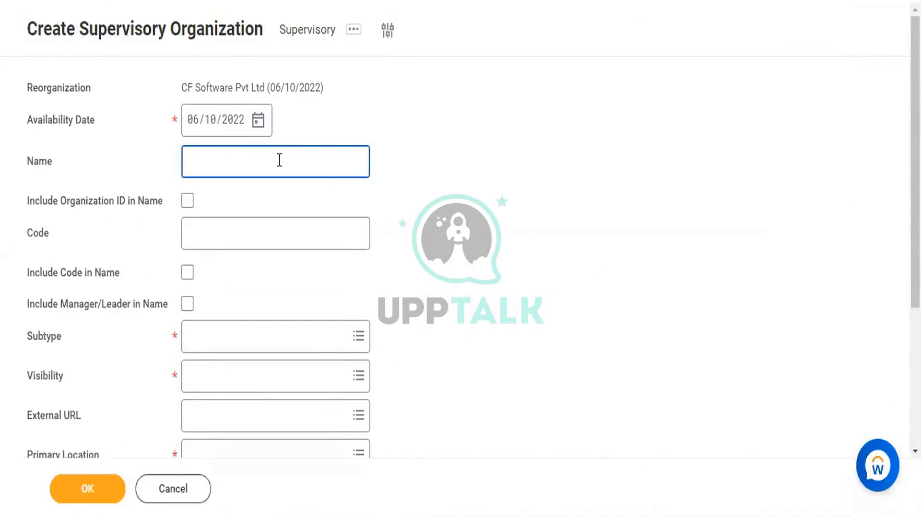
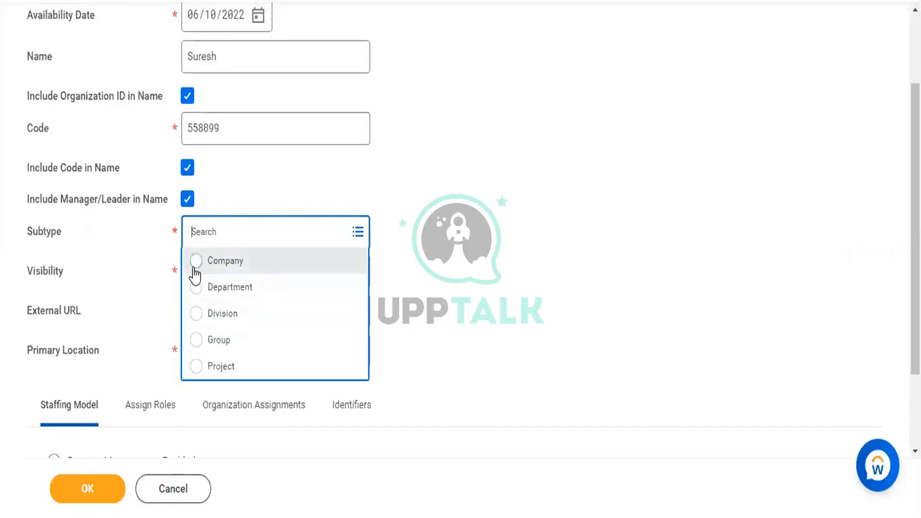
Step: Set the organization's subtype to Company and its visibility to Everyone
left_click(195, 269)
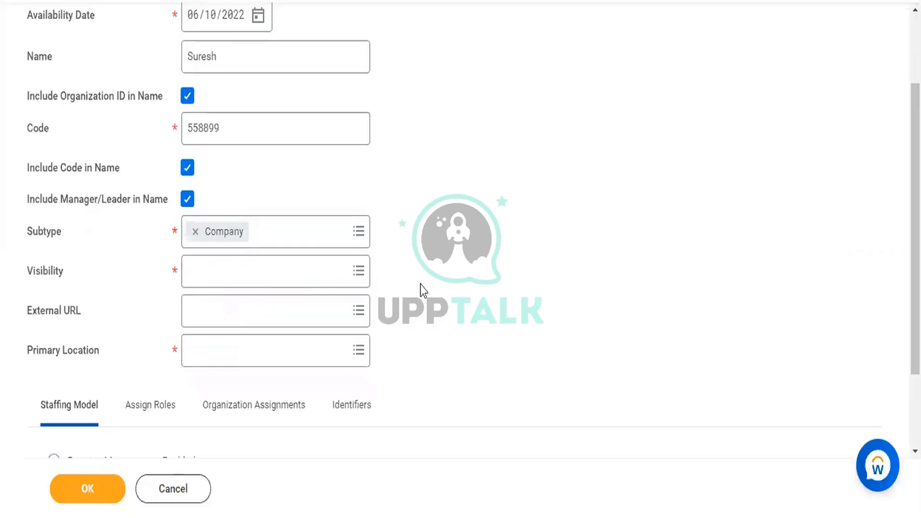
scroll(420, 284, "down", 2)
left_click(357, 163)
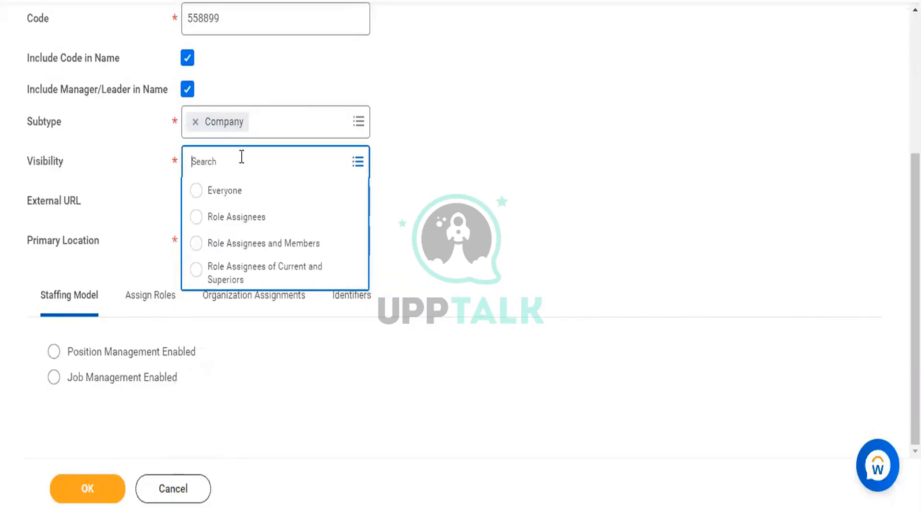
left_click(197, 192)
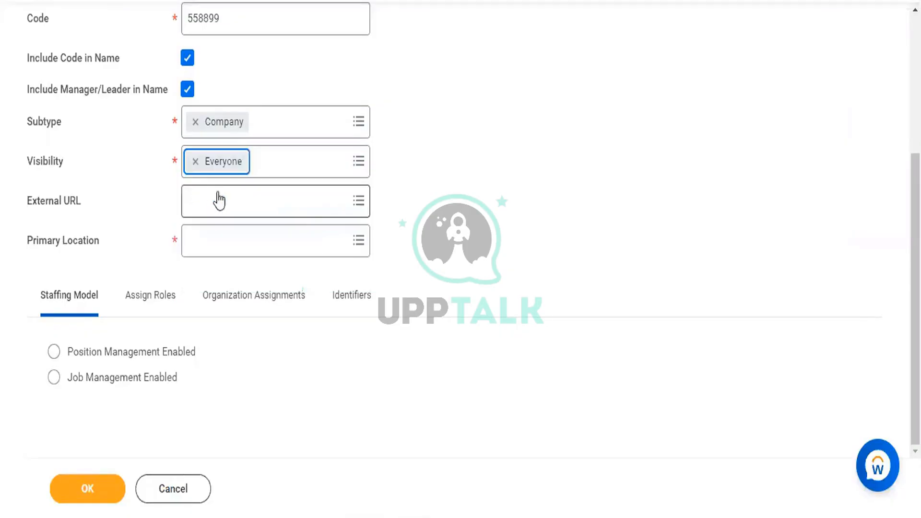
left_click(312, 206)
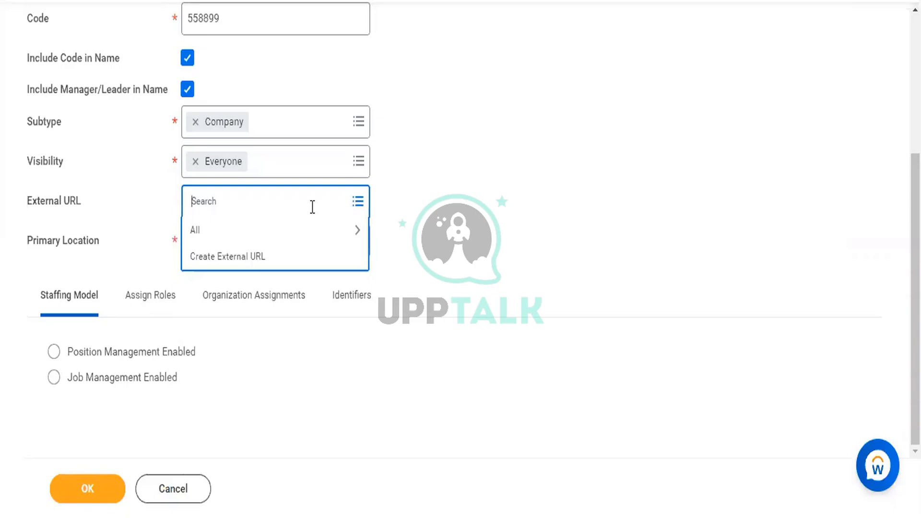
type("www.cloudFoundationSoftware.com")
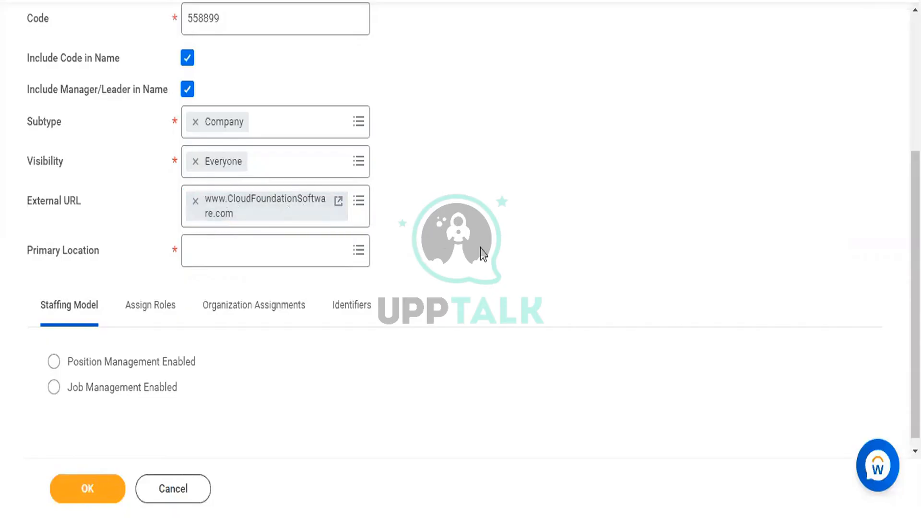
left_click(311, 252)
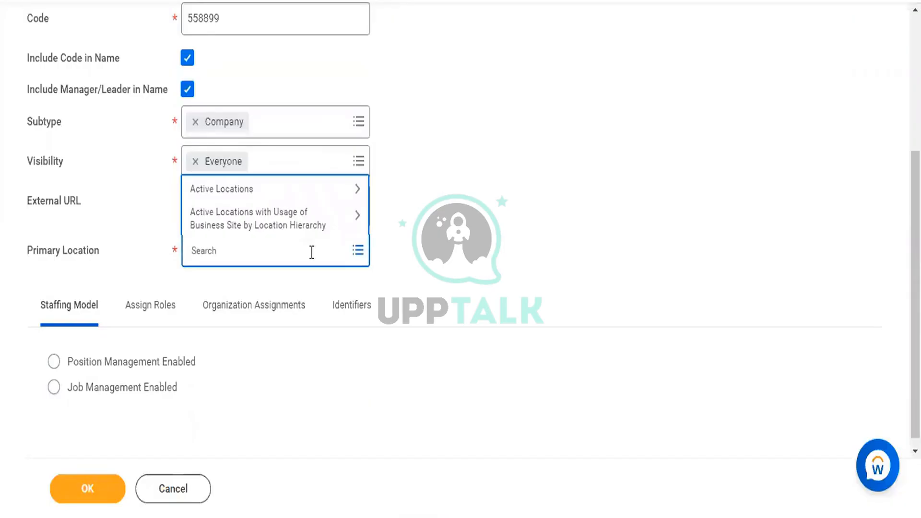
type("HYD")
key("Return")
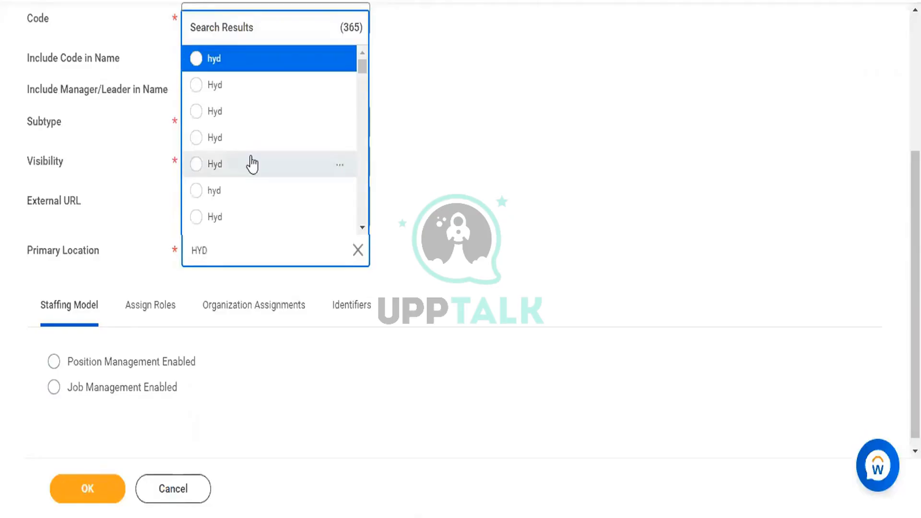
scroll(250, 157, "down", 3)
scroll(250, 157, "down", 1)
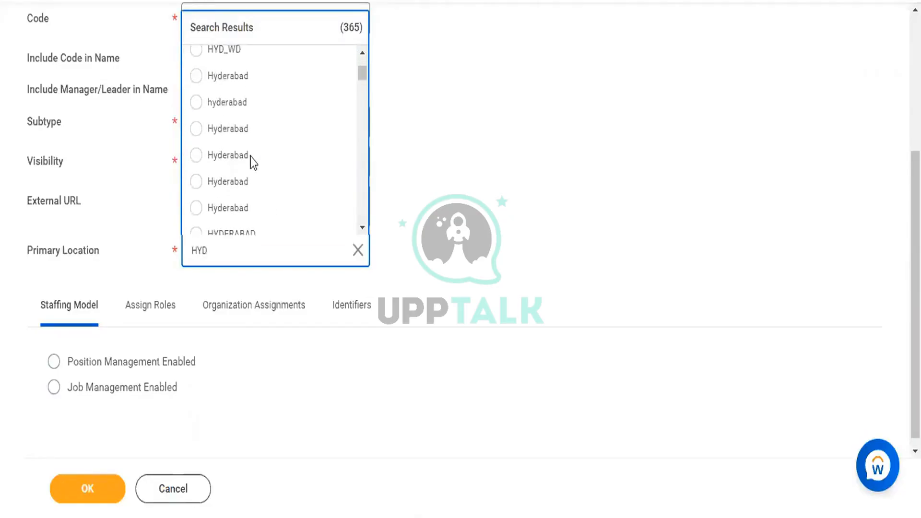
left_click(196, 127)
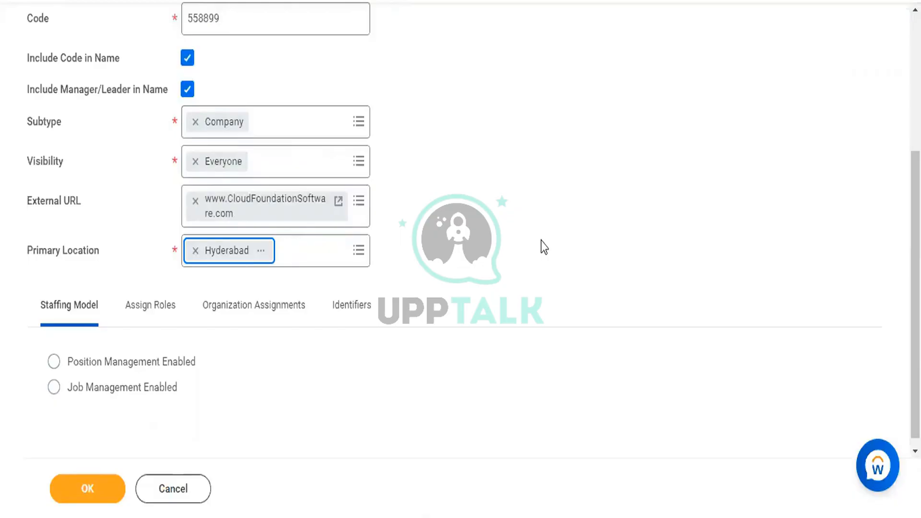
Step: Select Position Management Enabled as the organization's staffing model
scroll(512, 301, "down", 1)
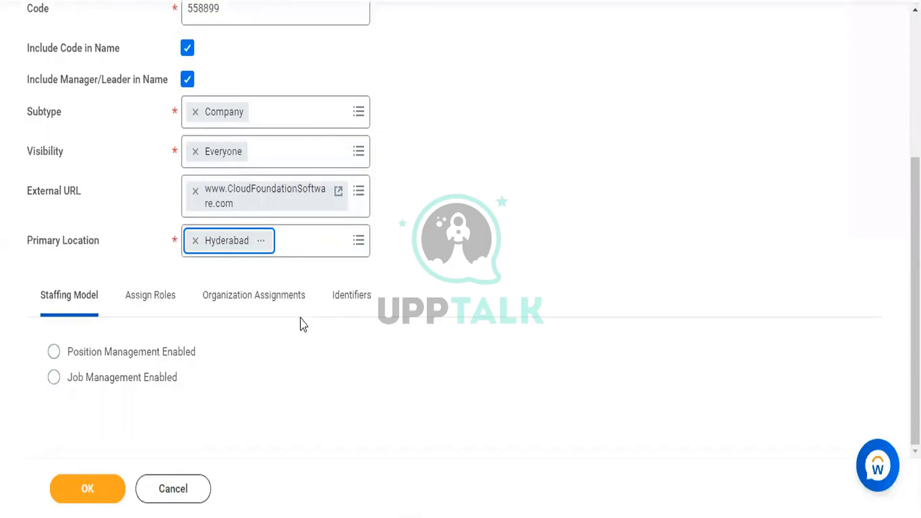
left_click(54, 352)
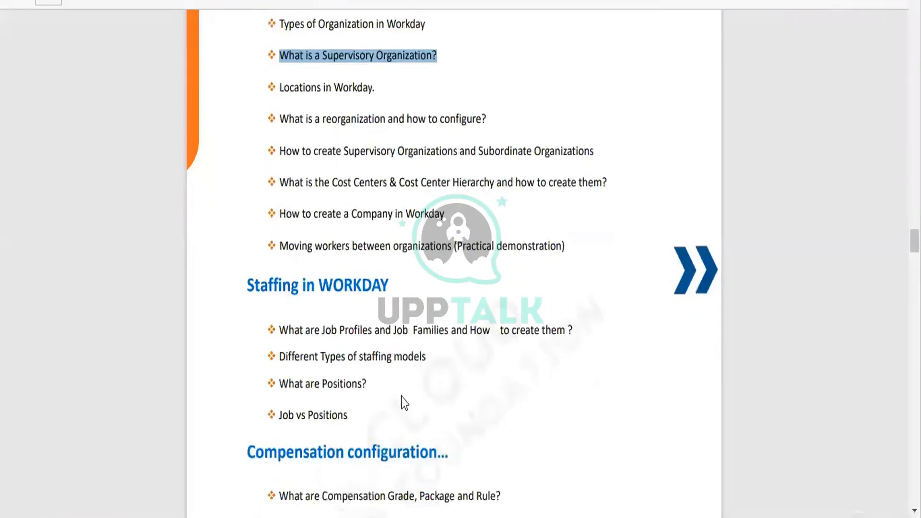
Step: Highlight the Staffing in WORKDAY section, from its heading through Job vs Positions, in the course outline document
left_click(250, 283)
left_click_drag(250, 283, 354, 432)
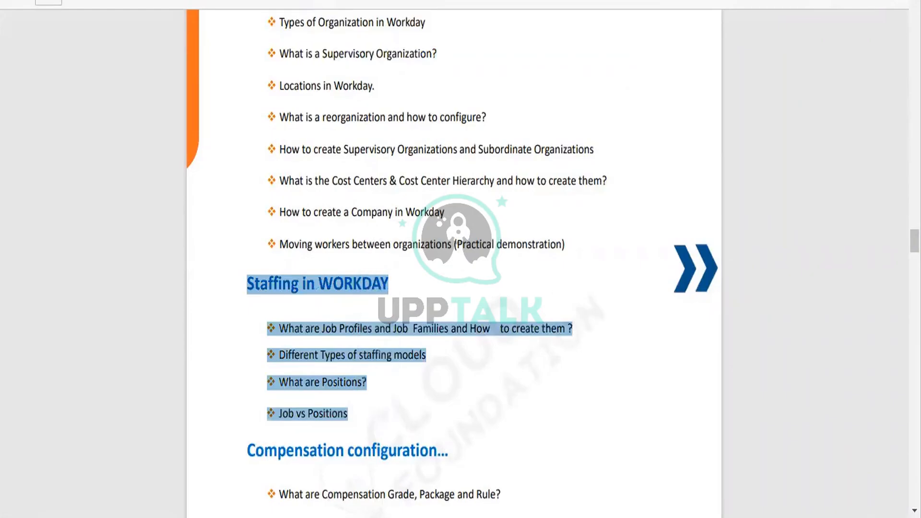
Step: Switch back to the Workday form and review the prefilled role assignments and the organization's details
key("alt+Tab")
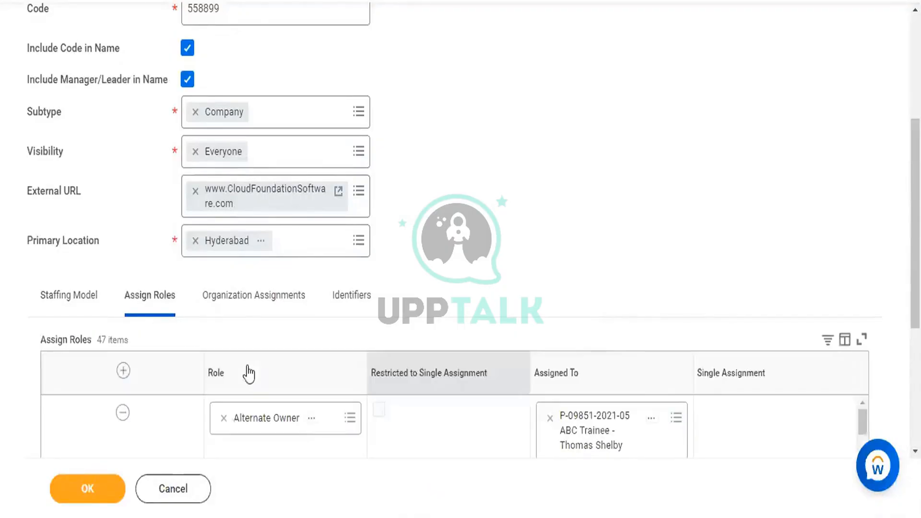
scroll(457, 210, "down", 8)
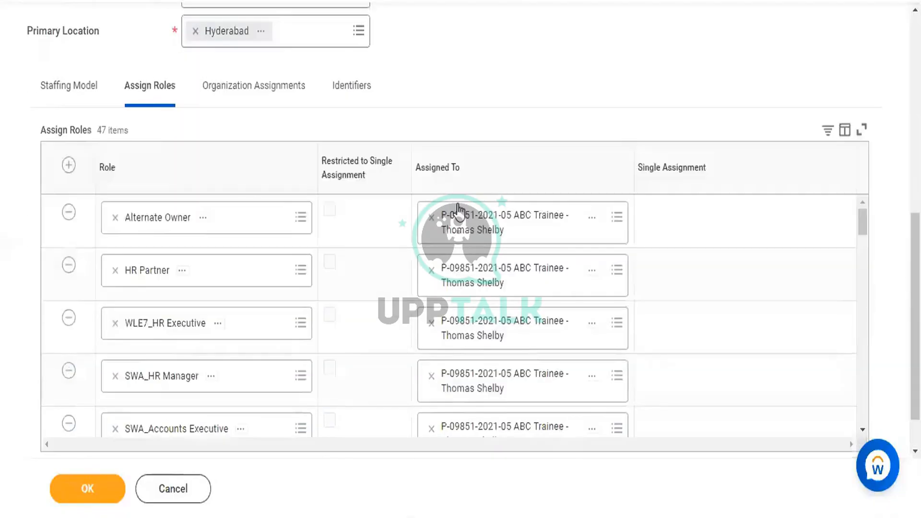
scroll(456, 216, "up", 4)
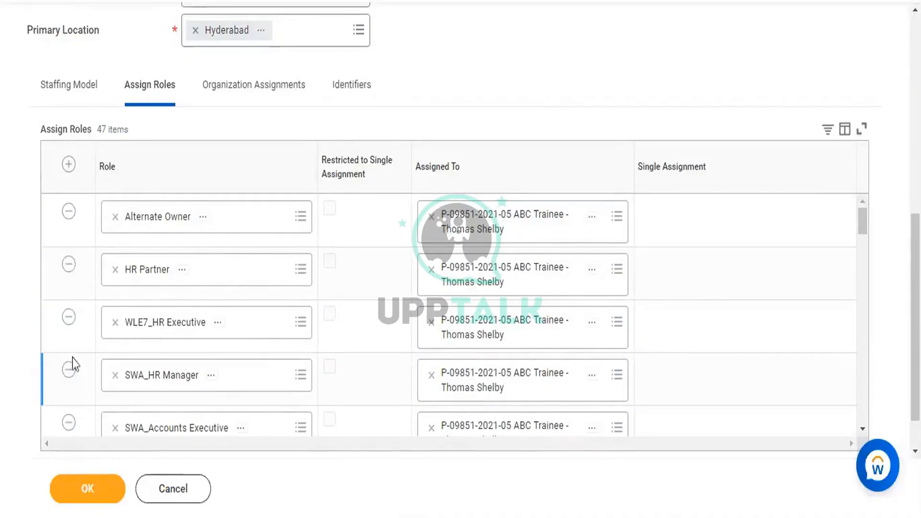
scroll(73, 365, "down", 10)
scroll(73, 364, "down", 15)
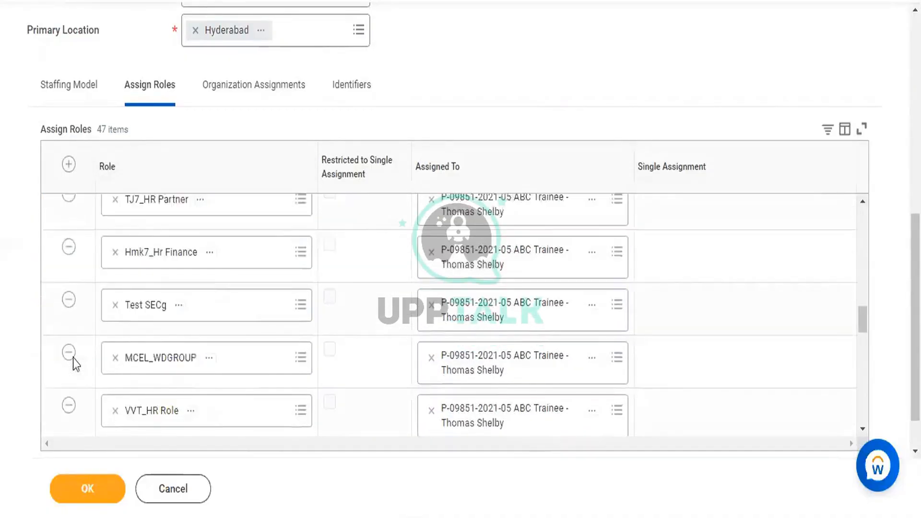
scroll(73, 358, "up", 10)
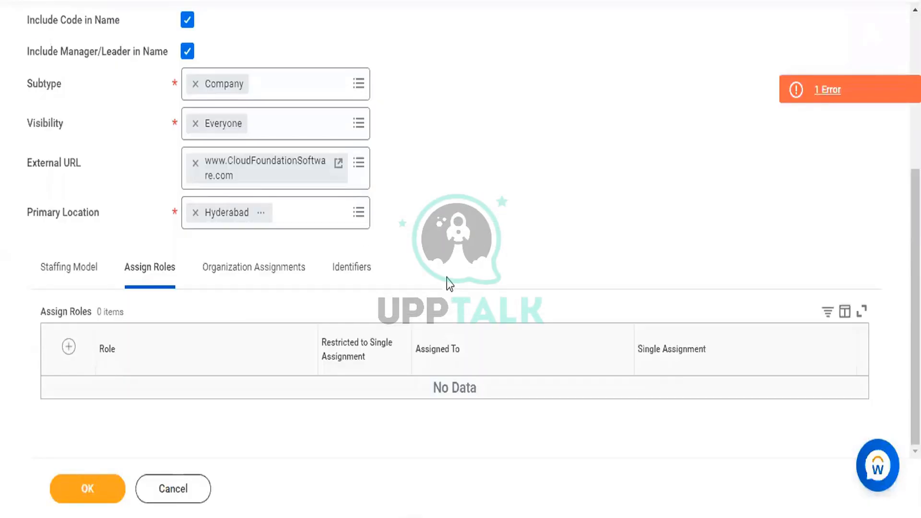
scroll(446, 278, "up", 5)
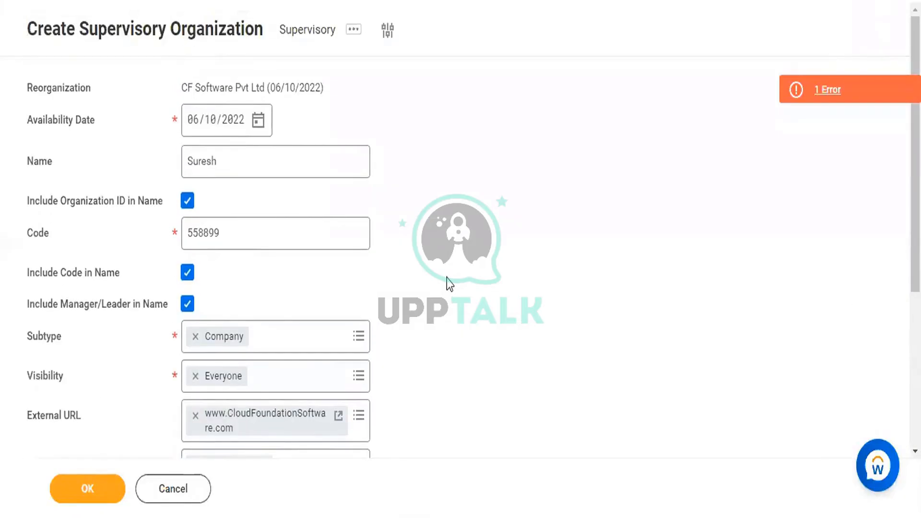
scroll(447, 278, "down", 5)
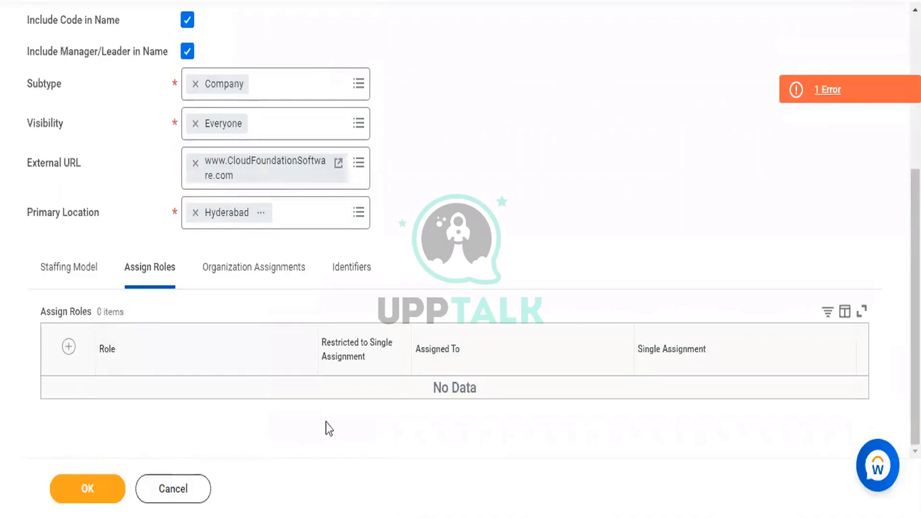
Step: Add four blank rows to the Assign Roles table
triple_click(443, 388)
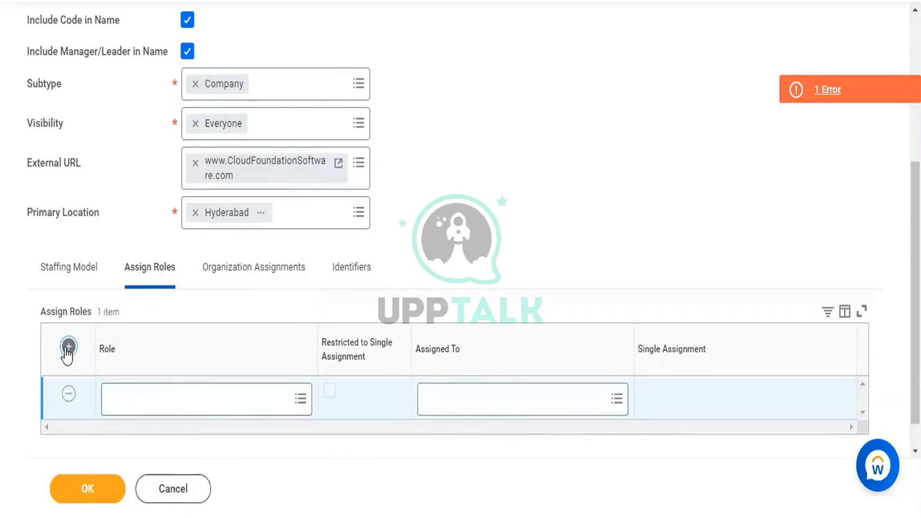
left_click(68, 348)
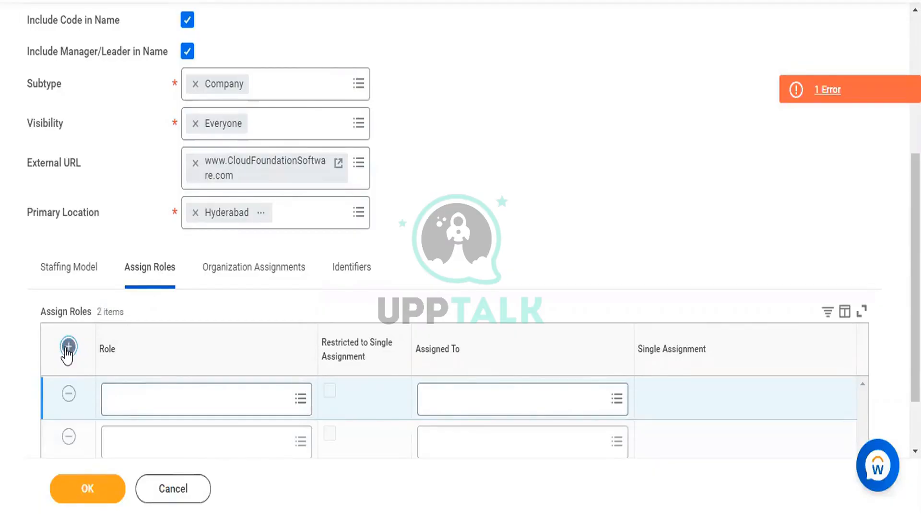
left_click(67, 349)
scroll(302, 321, "down", 3)
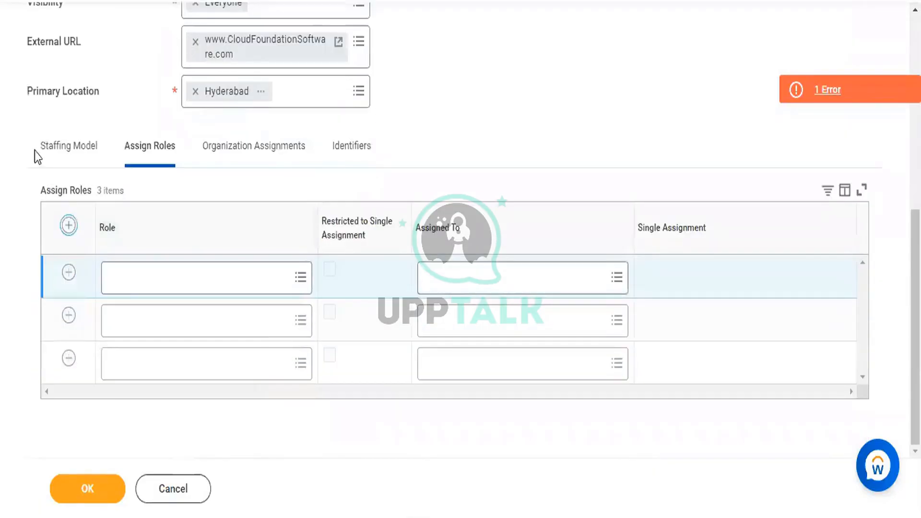
left_click(67, 224)
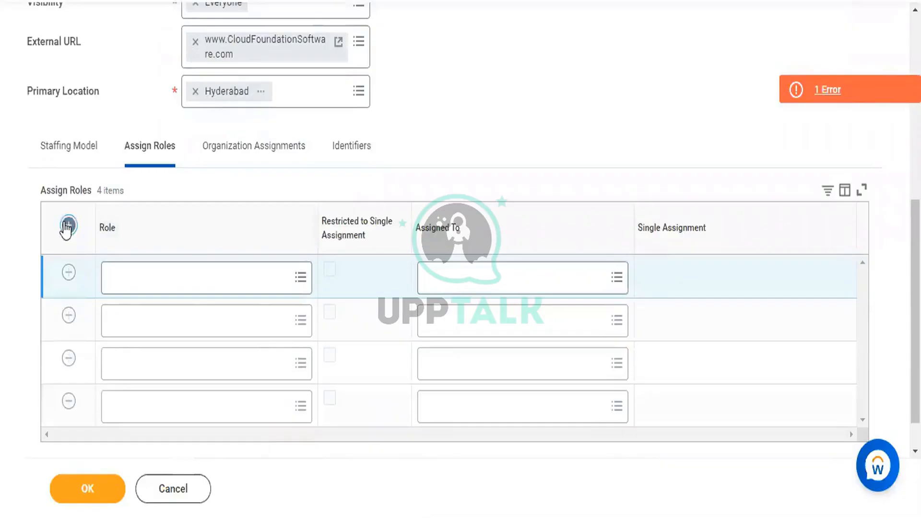
Step: Search for HR Admin and Training to set the first role to HR Administrator and the second to KR_Training center Manager
left_click(211, 275)
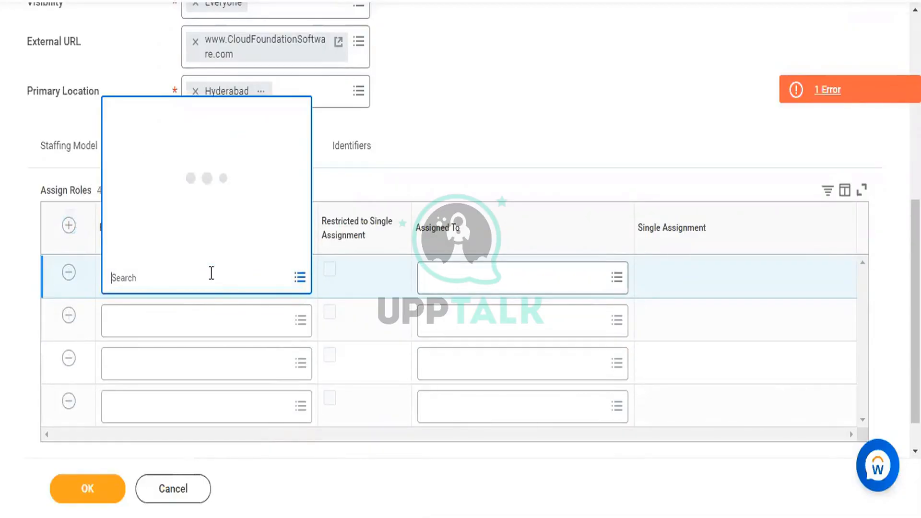
type("HR")
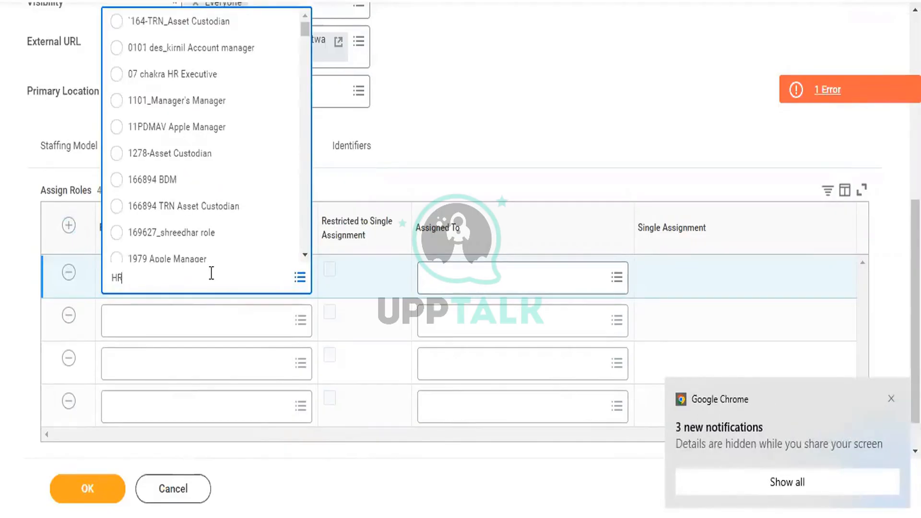
type(" Admin")
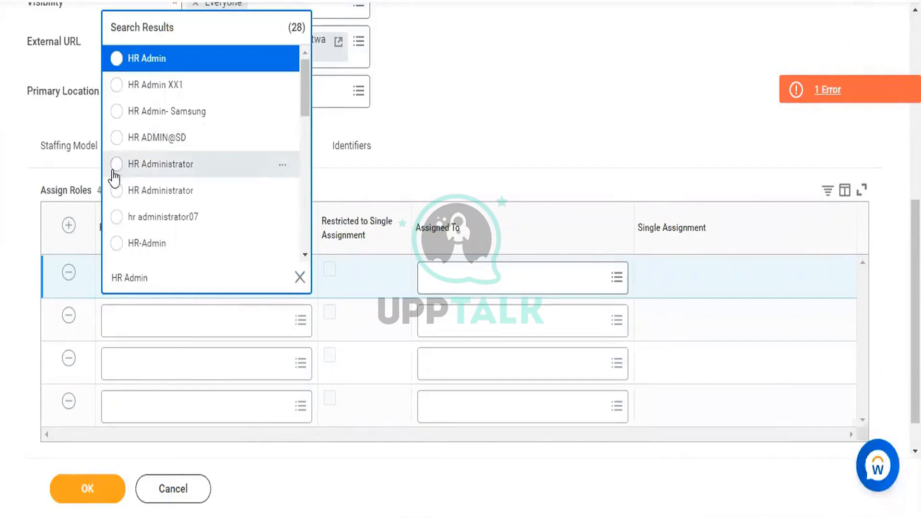
left_click(116, 164)
left_click(166, 336)
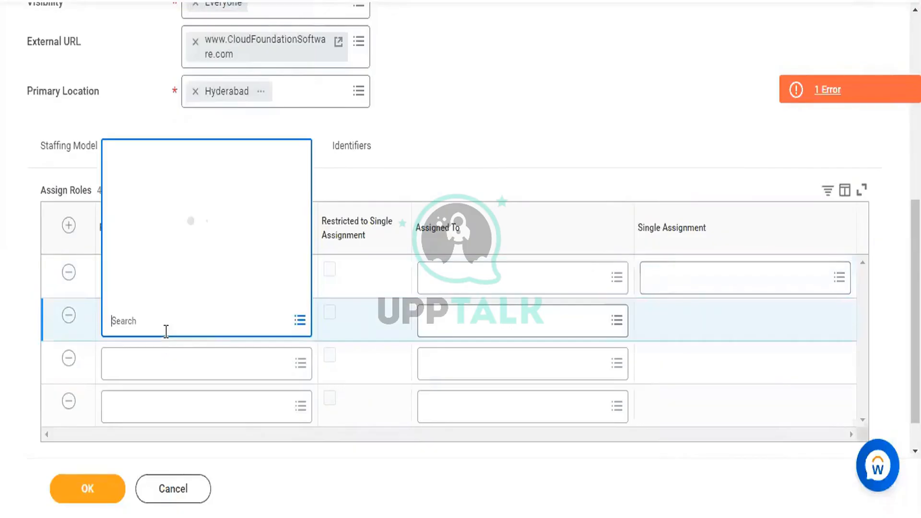
type("Training")
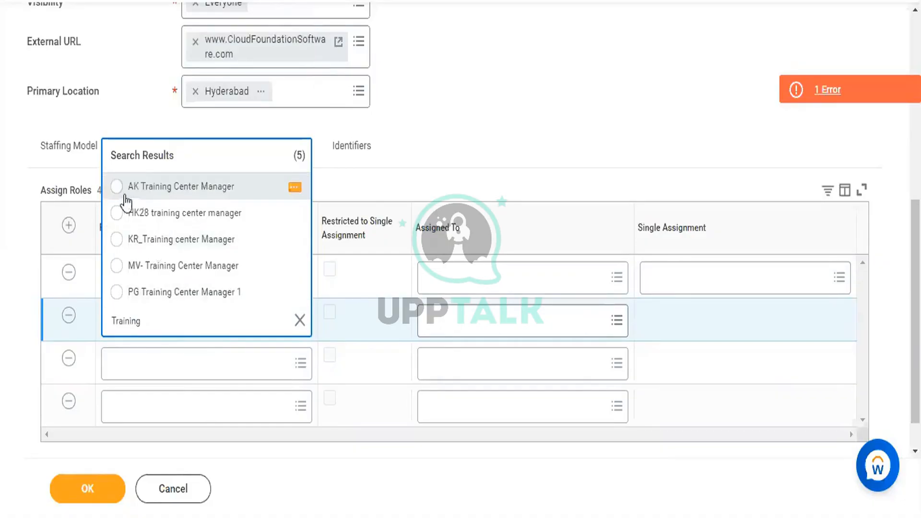
left_click(117, 239)
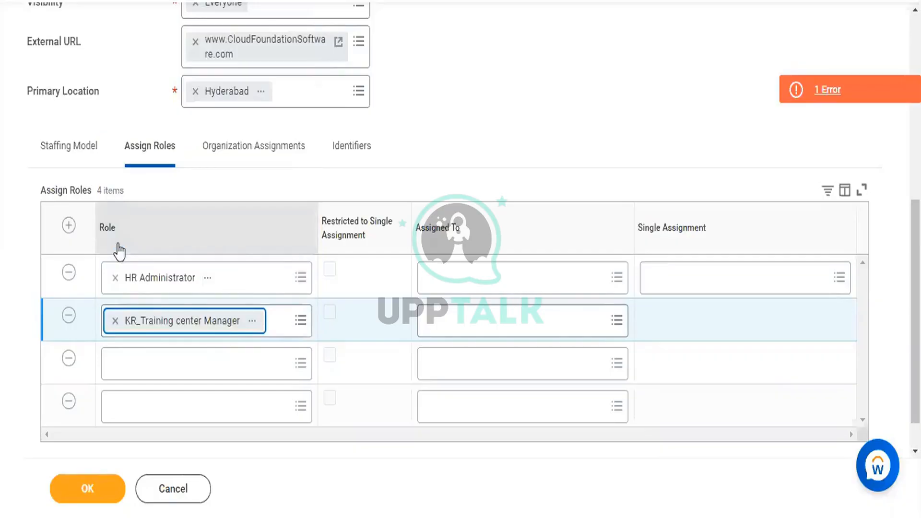
Step: Search for Payroll in the third row and choose Payroll Partner as its role
left_click(151, 359)
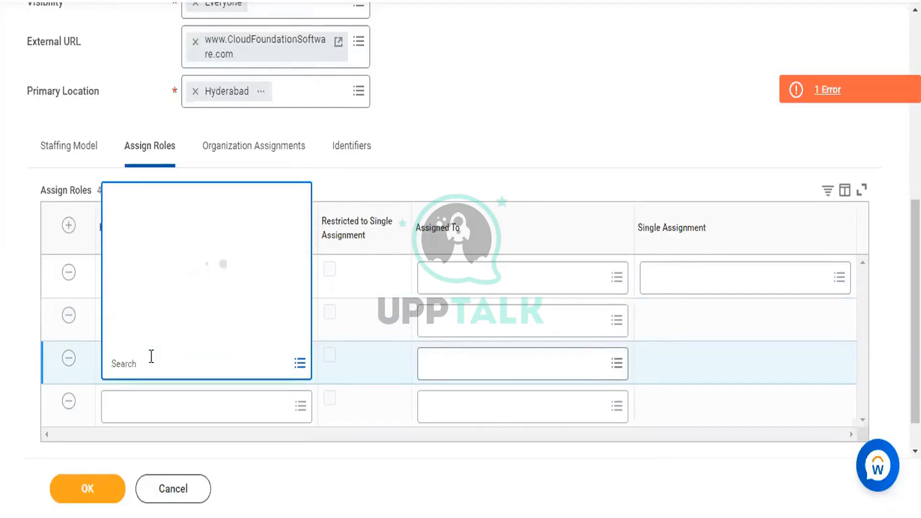
type("Pa")
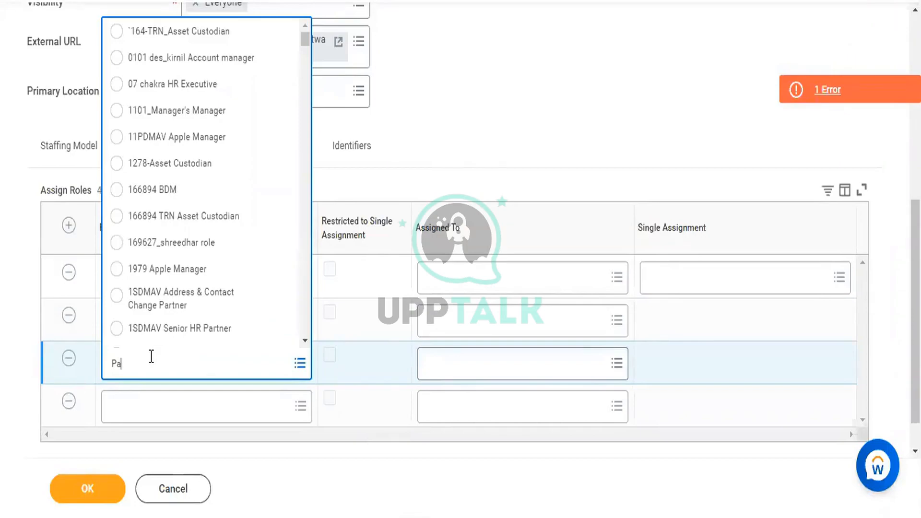
type("y")
type("roo")
type("ll")
key("Return")
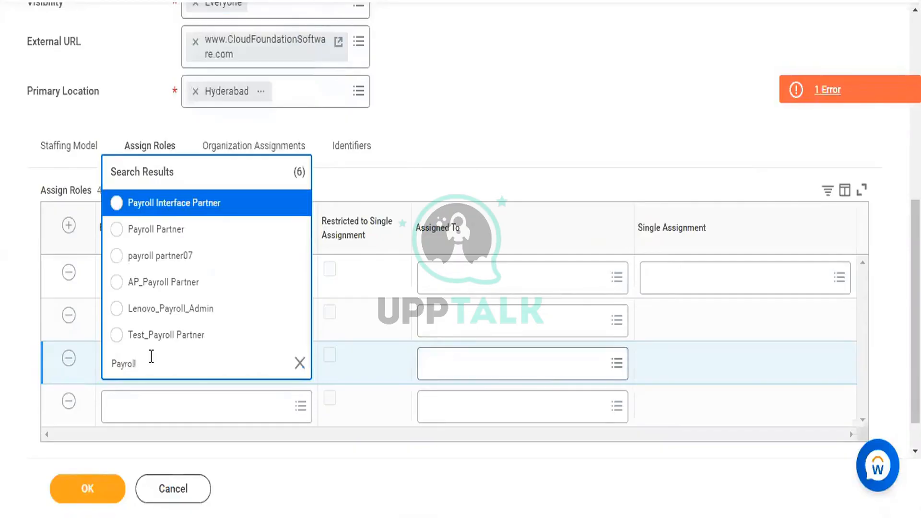
left_click(107, 205)
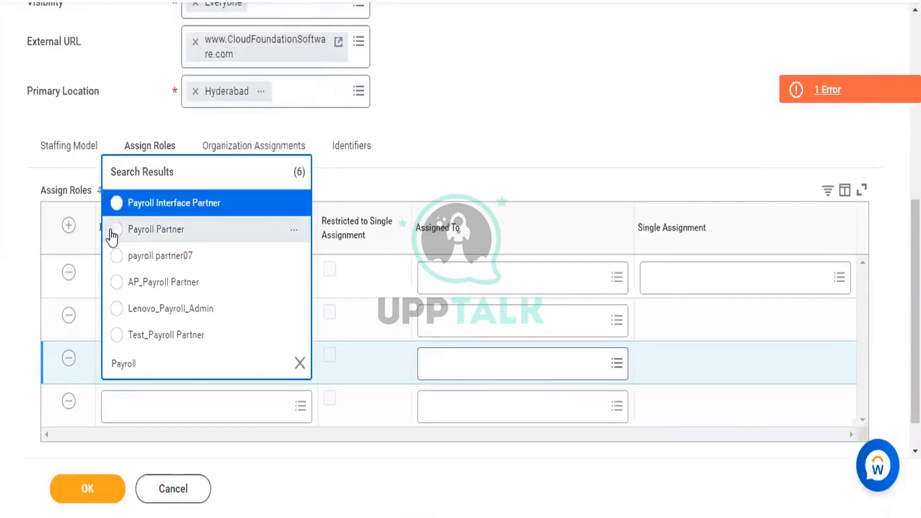
left_click(112, 231)
Step: Search for Marketing in the fourth row and set its role to InfoM Marketing Manager
left_click(144, 417)
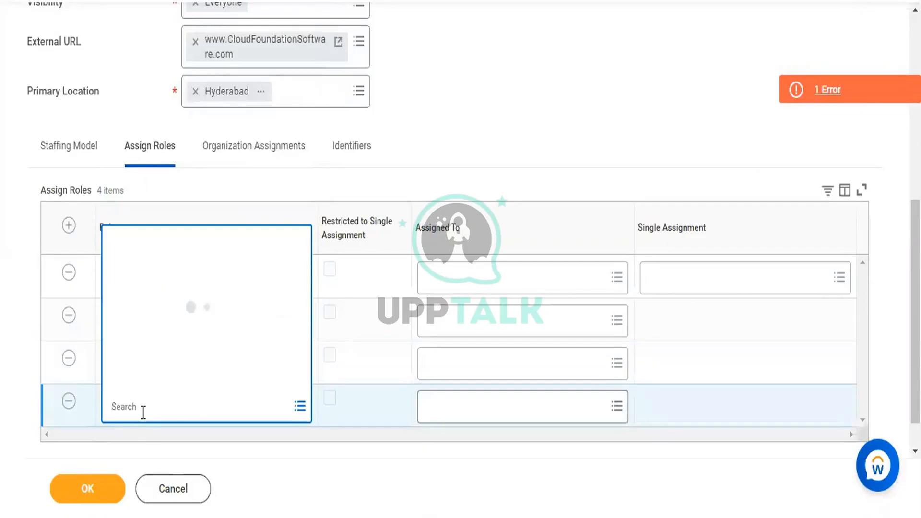
type("Marke")
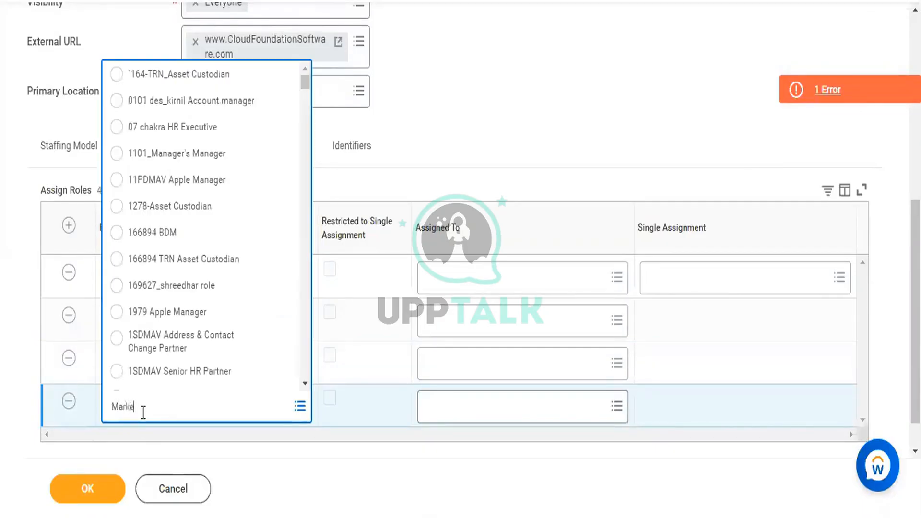
type("ting")
key("Return")
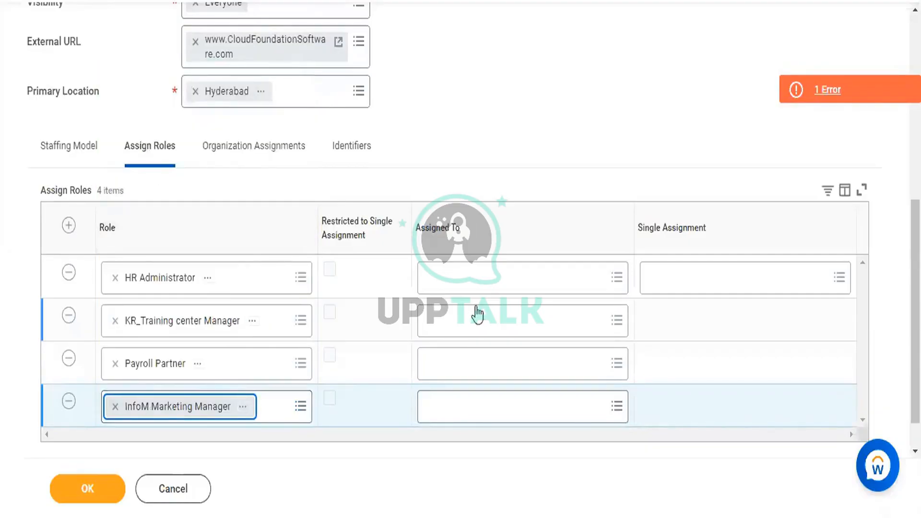
Step: Search by the worker's first name and assign the HR Administrator role to position P-01473 Team11_Ass_ManagementLead_JP
left_click(557, 276)
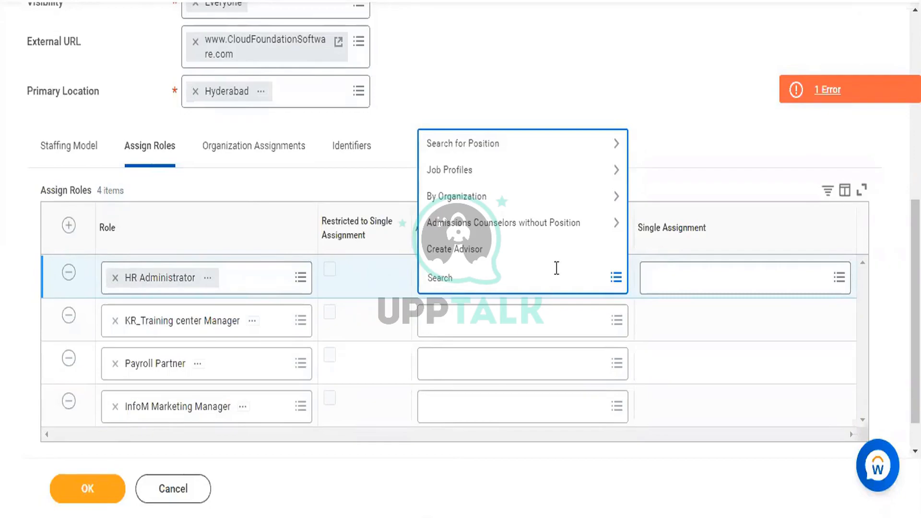
type("Alex")
key("Return")
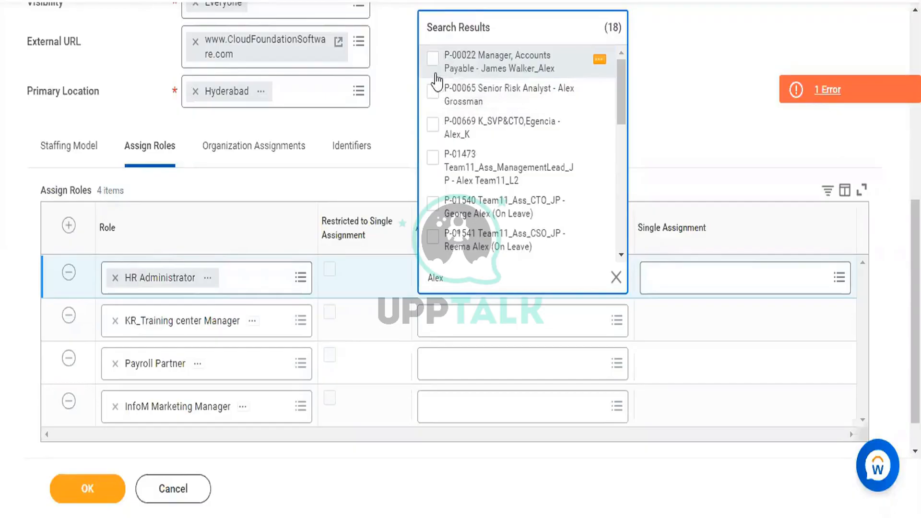
left_click(433, 157)
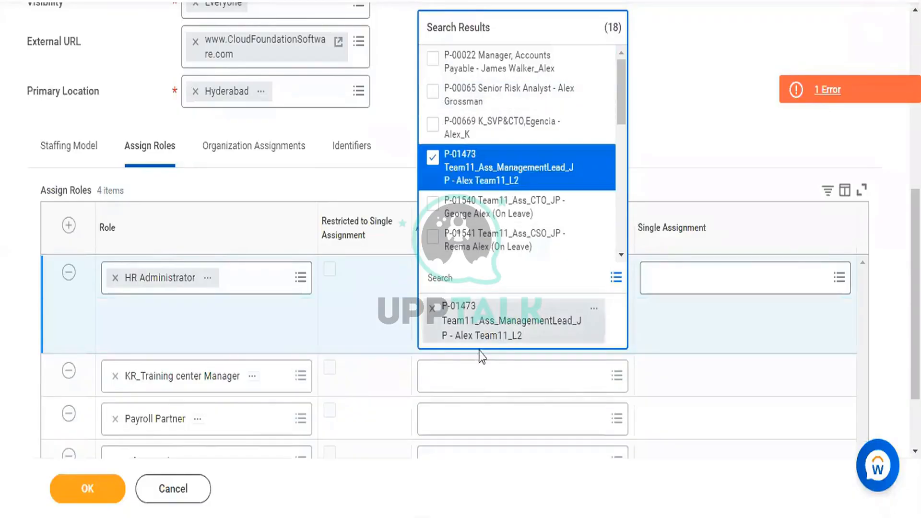
Step: Assign the KR_Training center Manager role to position P-01473 Team11_Ass_ManagementLead_JP, searching by position number and by the worker's first name
left_click(472, 373)
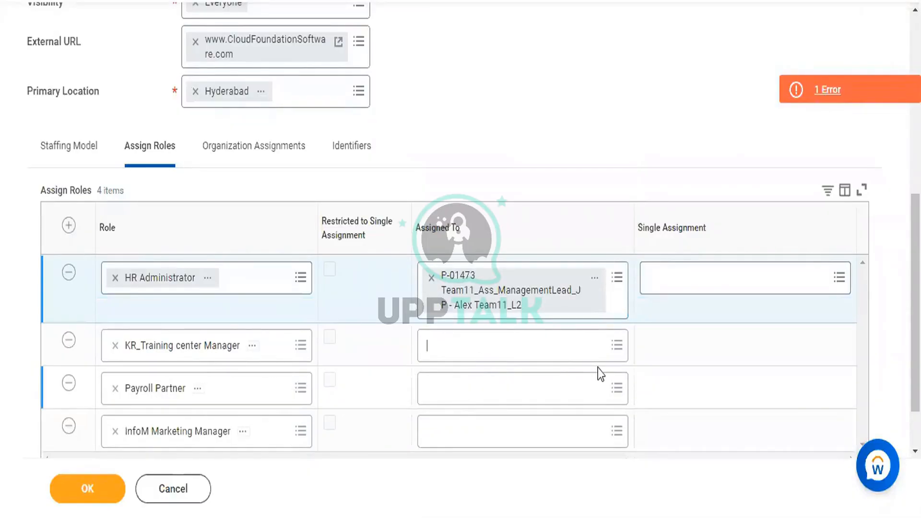
type("P01473")
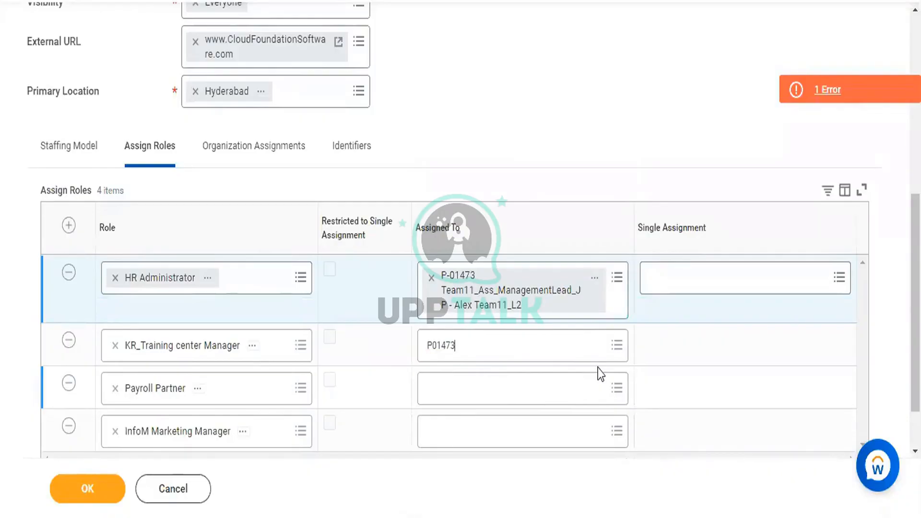
key("Return")
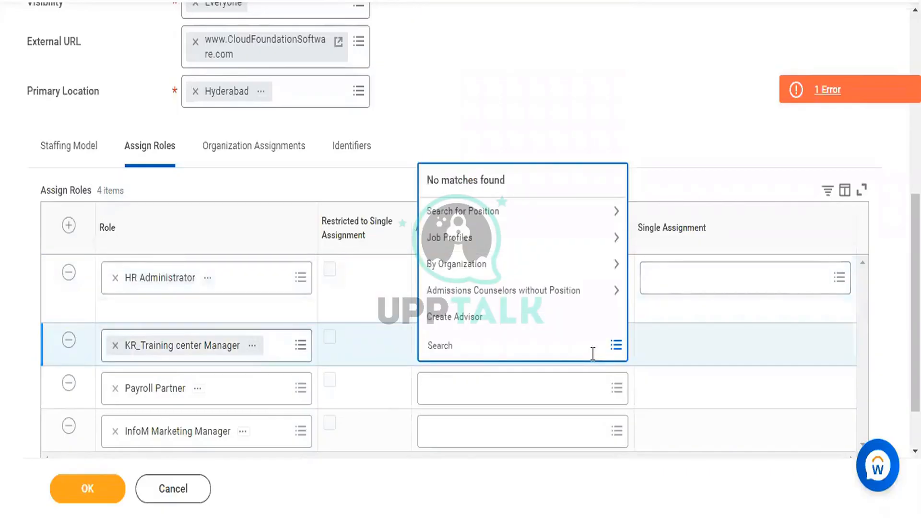
type("Alex")
key("Return")
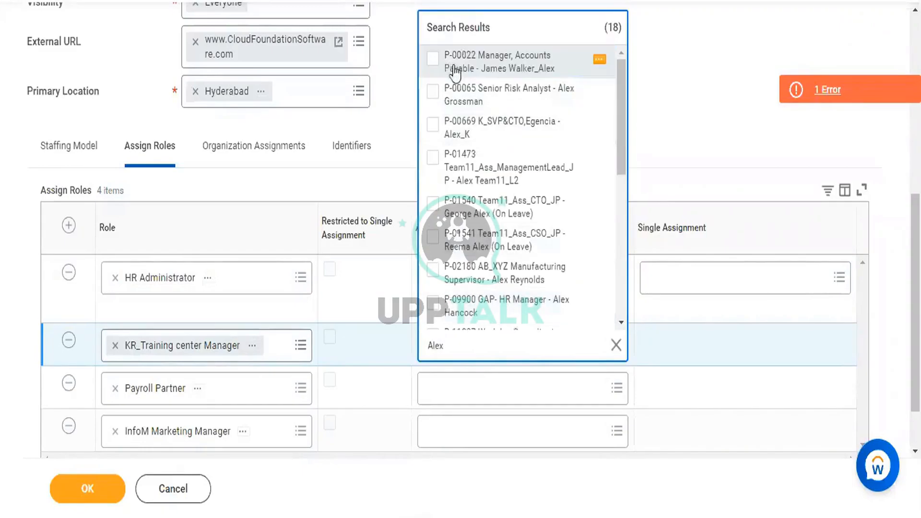
left_click(432, 156)
Step: Search by the worker's first name and assign the Payroll Partner role to position P-01473 Team11_Ass_ManagementLead_JP
left_click(445, 451)
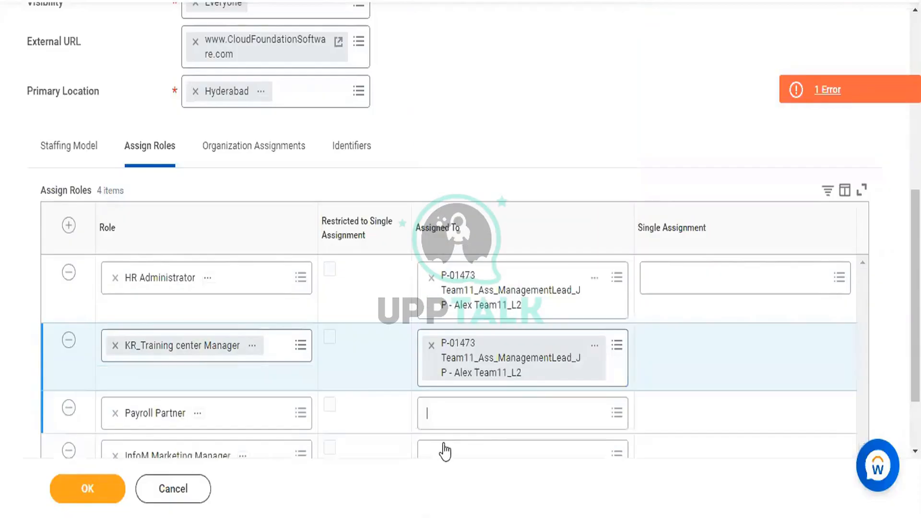
left_click(481, 418)
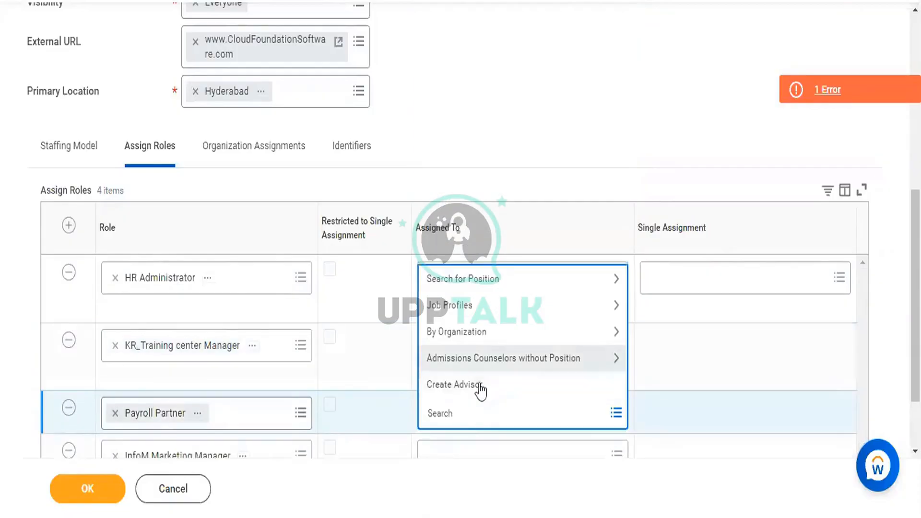
type("Alex")
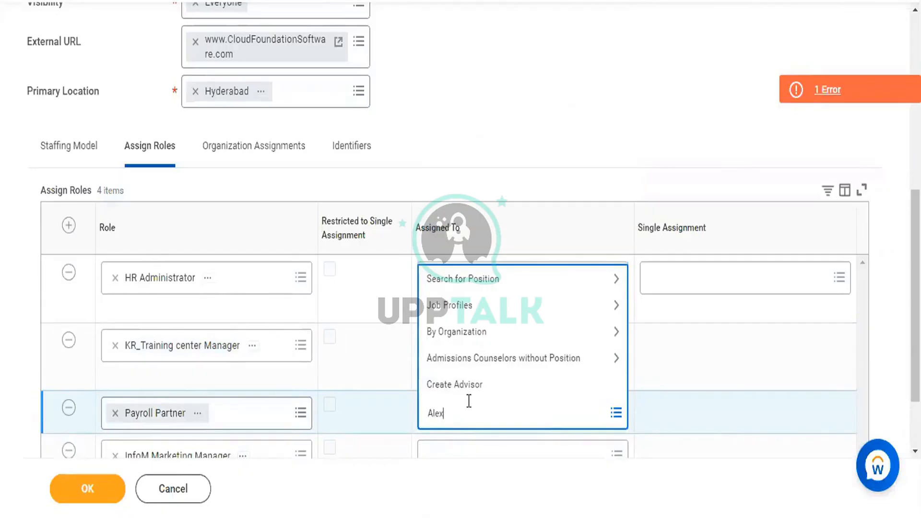
key("Return")
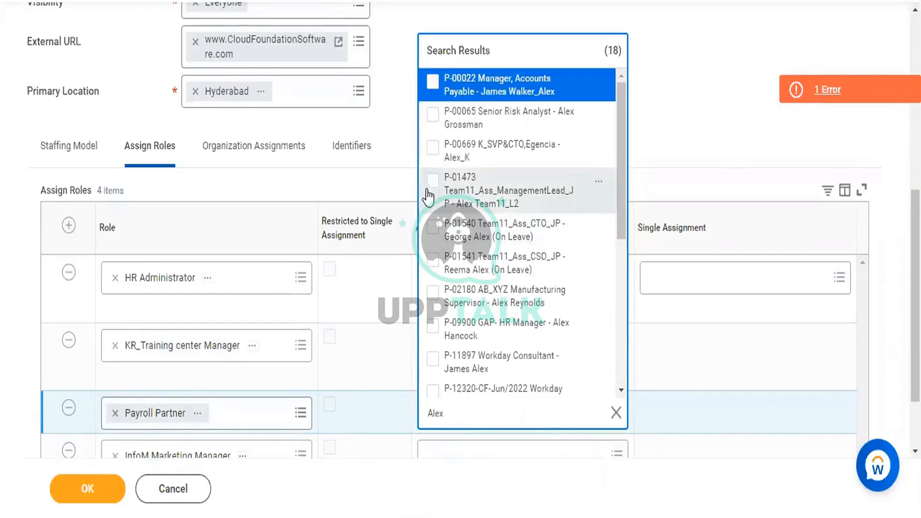
left_click(430, 184)
left_click(375, 163)
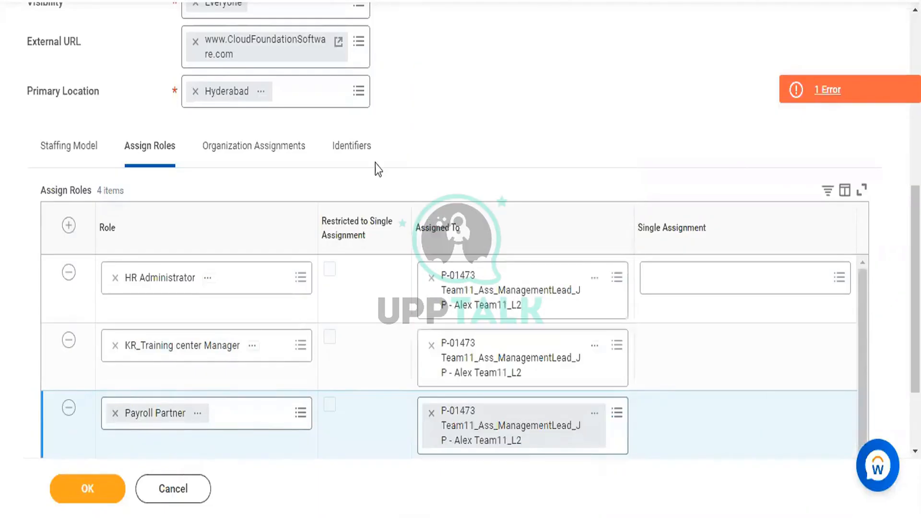
Step: Assign the InfoM Marketing Manager role to position P-01473 Team11_Ass_ManagementLead_JP, searching by the worker's first name
scroll(375, 163, "down", 2)
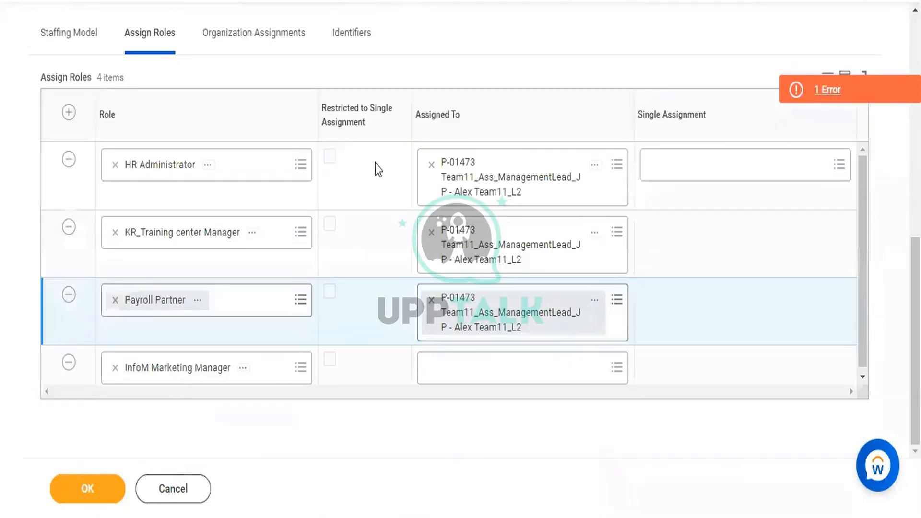
left_click(508, 372)
type("4")
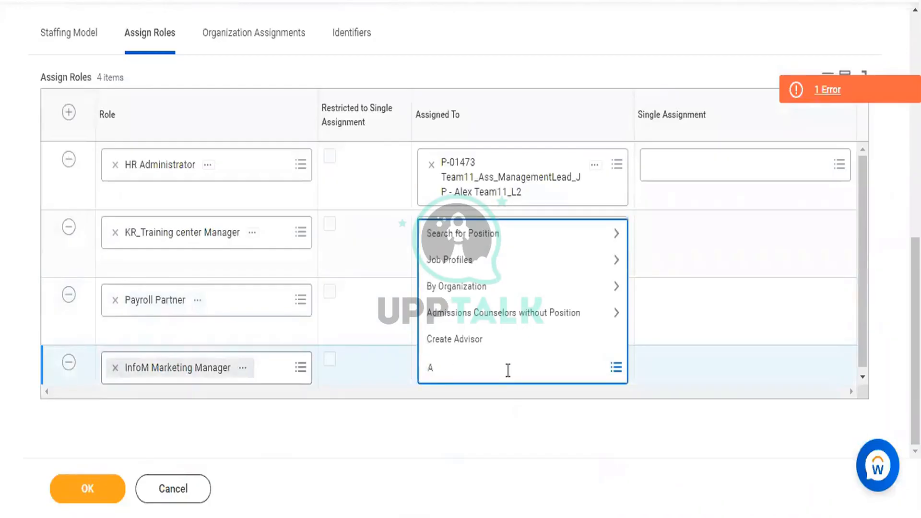
type("lex")
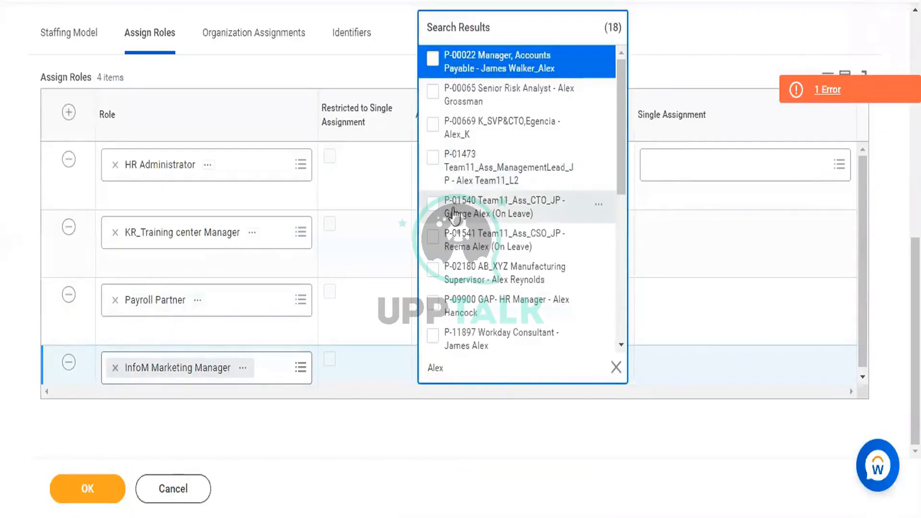
left_click(433, 157)
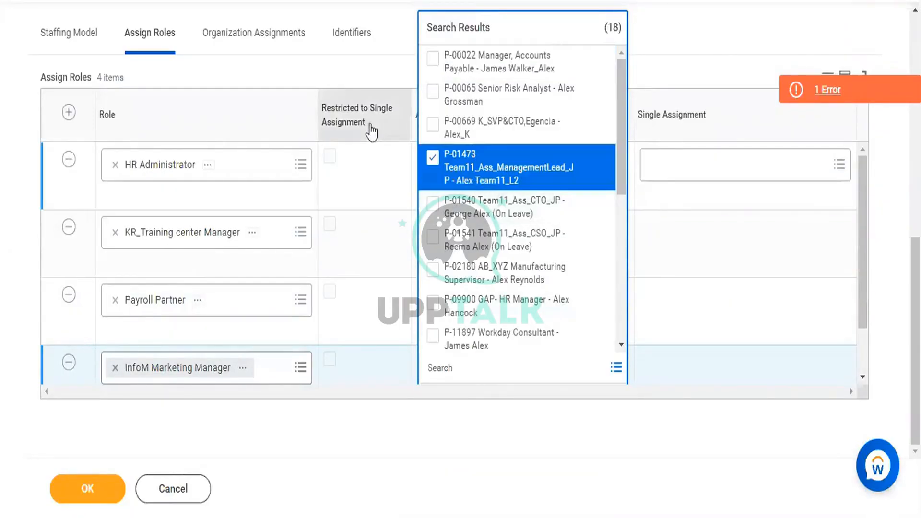
left_click(363, 79)
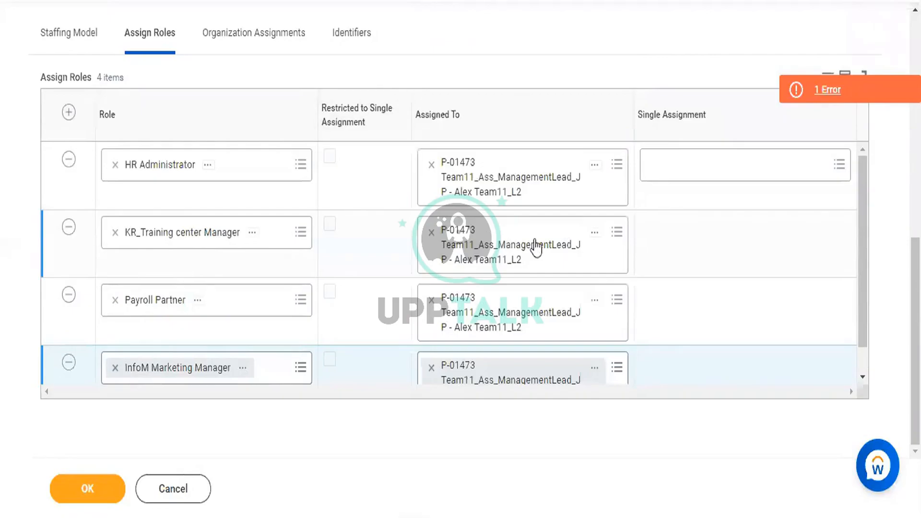
Step: Review the role assignments and examine the organization types offered in the organization assignments of the new supervisory organization
scroll(536, 247, "down", 1)
scroll(537, 247, "up", 5)
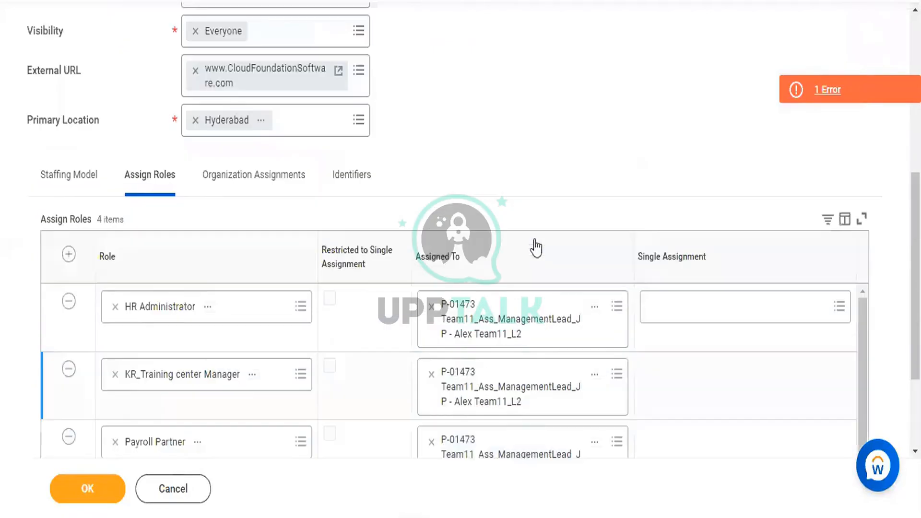
scroll(536, 247, "down", 1)
scroll(536, 247, "down", 4)
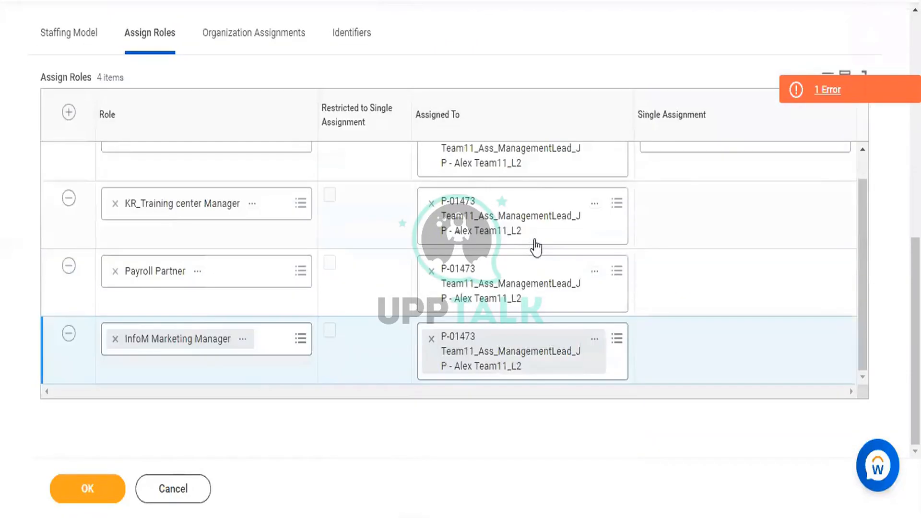
scroll(536, 247, "up", 1)
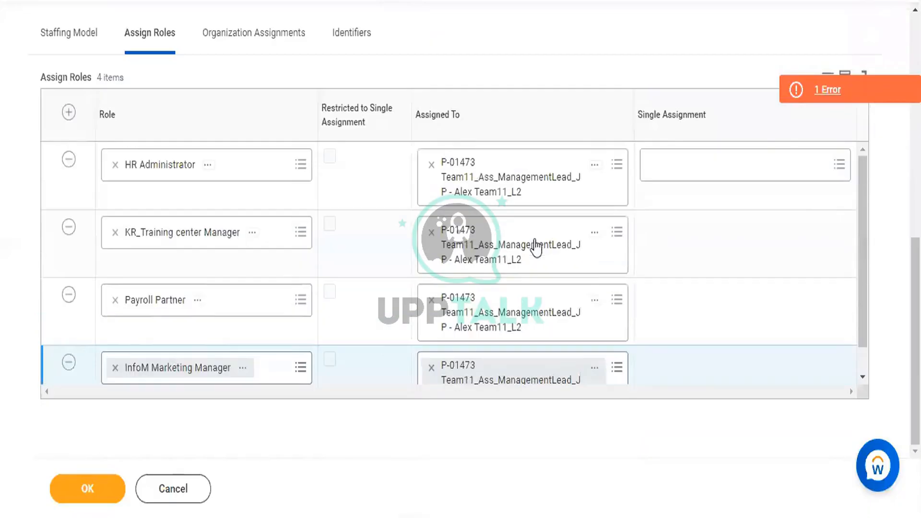
left_click(250, 38)
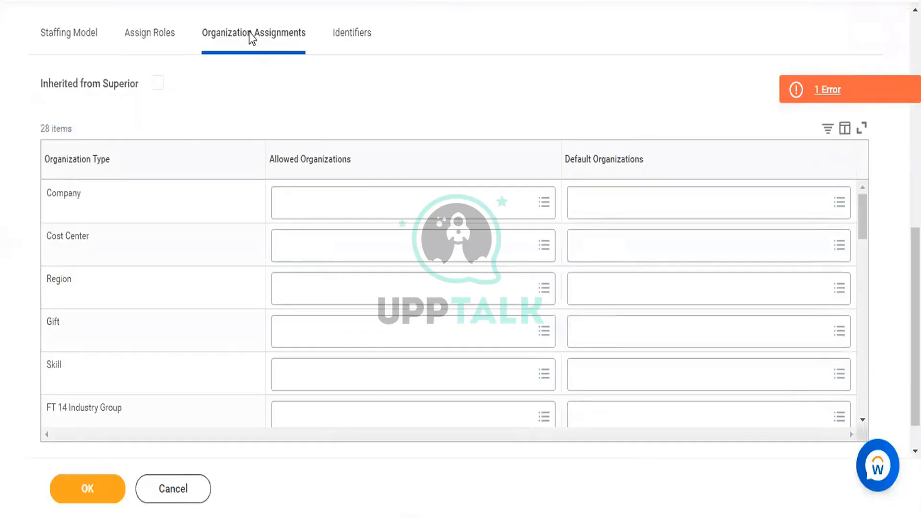
left_click(169, 41)
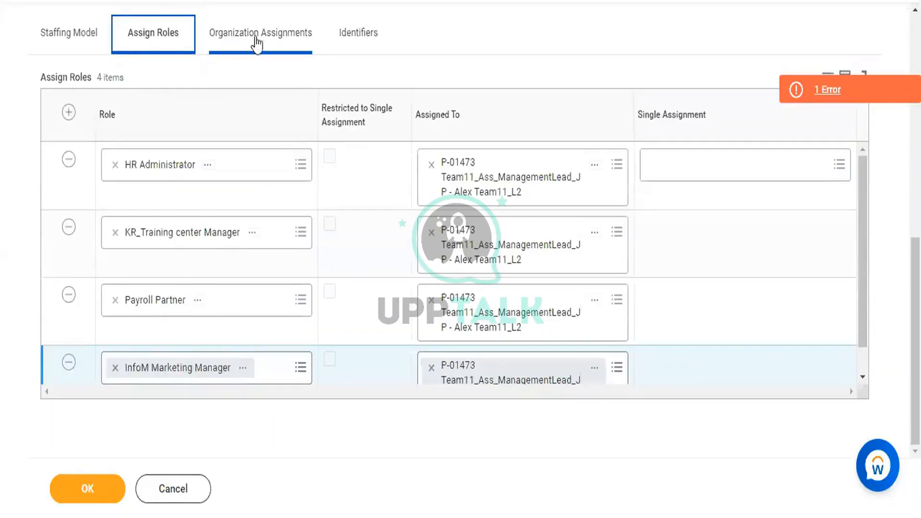
left_click(256, 40)
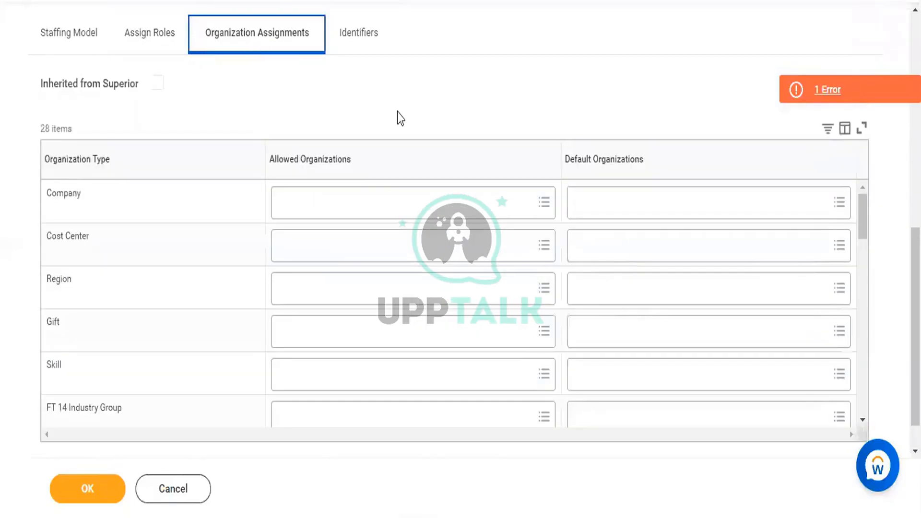
scroll(245, 287, "down", 1)
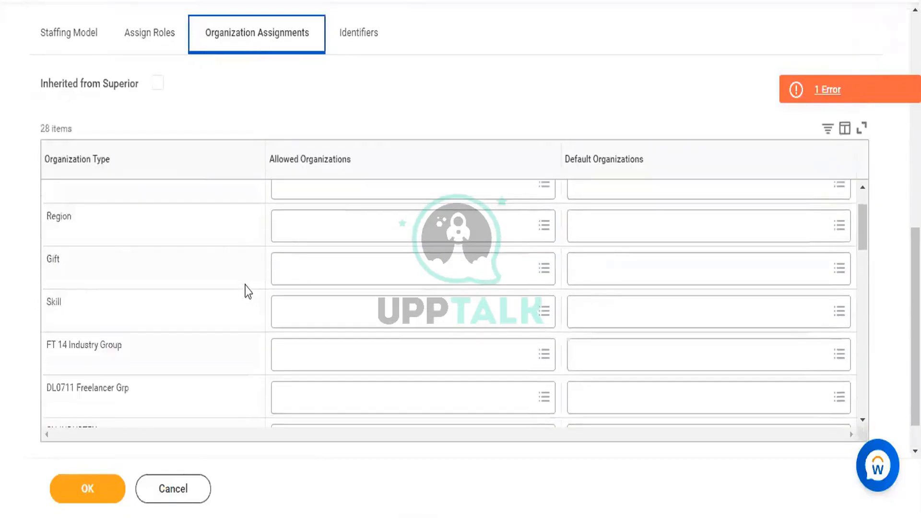
scroll(246, 290, "down", 6)
scroll(246, 289, "up", 7)
scroll(316, 69, "up", 5)
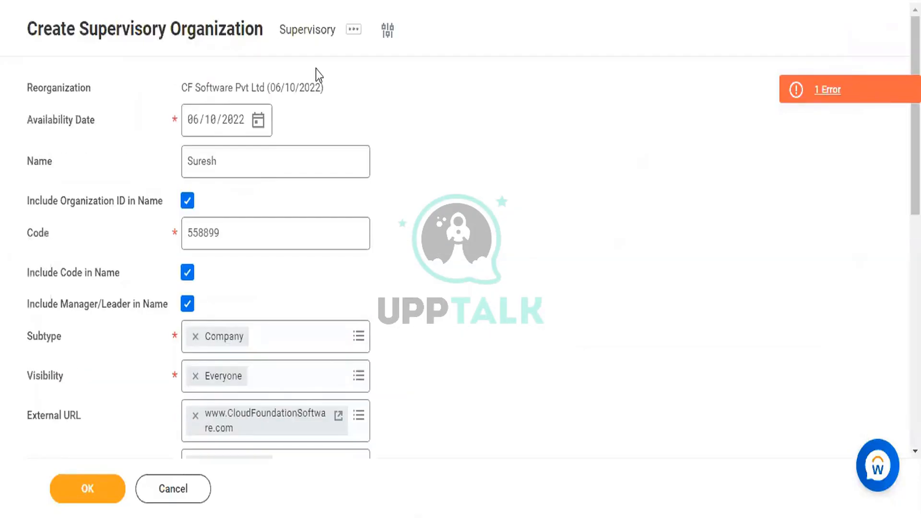
scroll(316, 69, "down", 5)
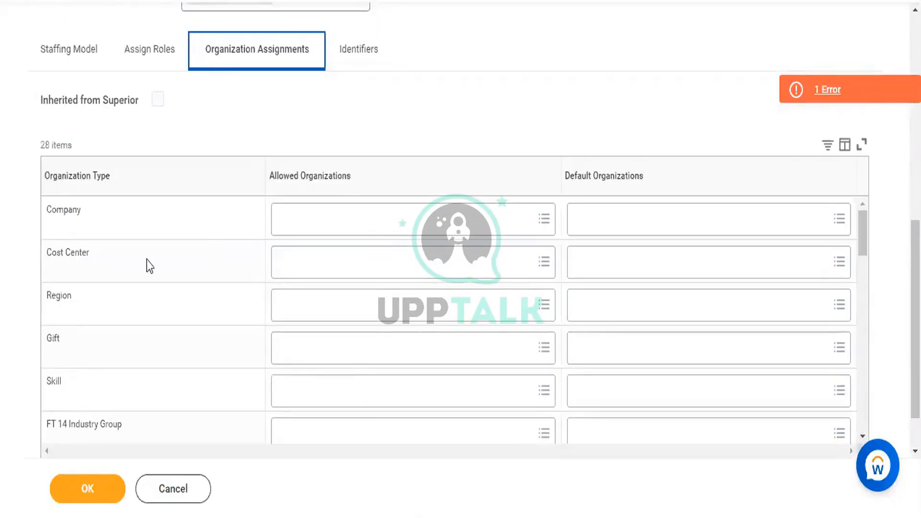
Step: Search for cloud and set Cloud Foundation Australia as both the allowed and the default organization for the Company type
left_click(380, 225)
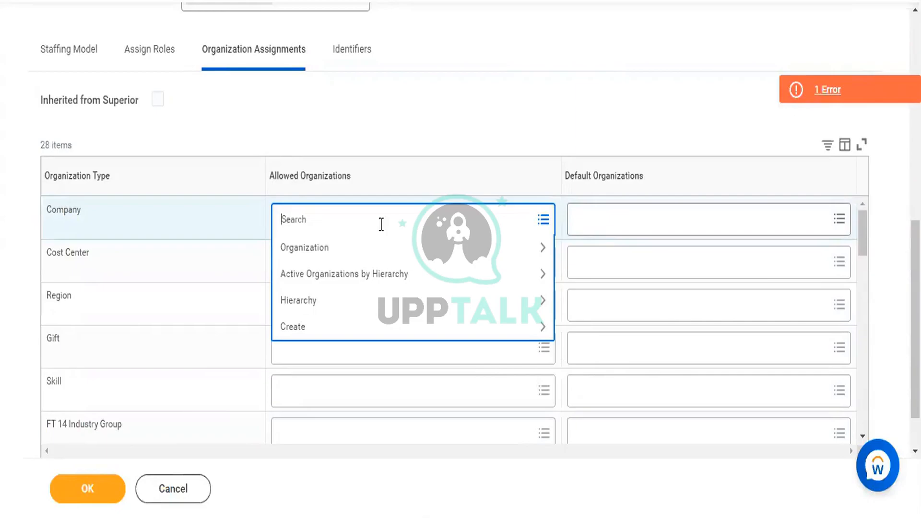
type("cf")
type("loud")
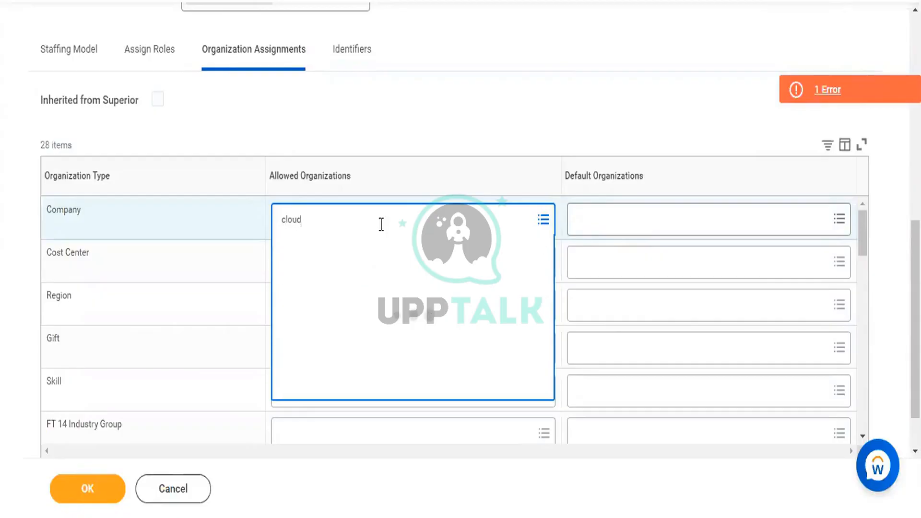
key("Return")
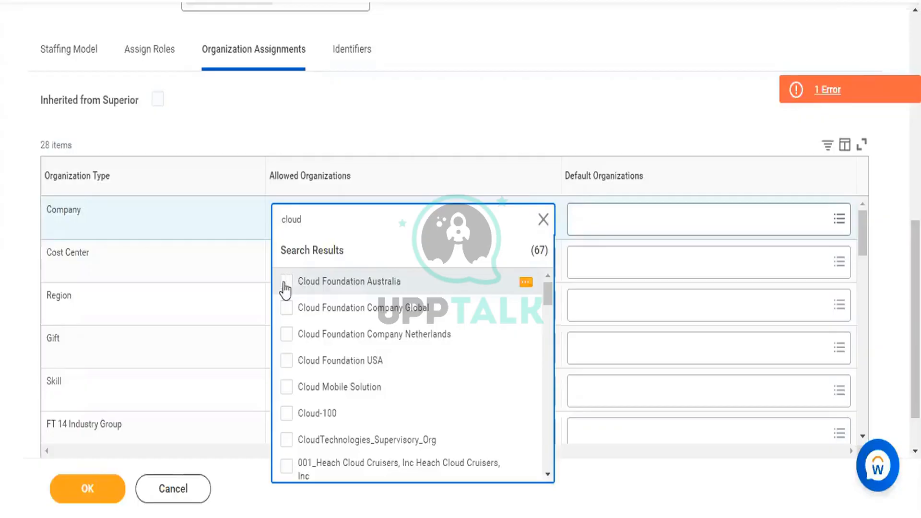
left_click(285, 282)
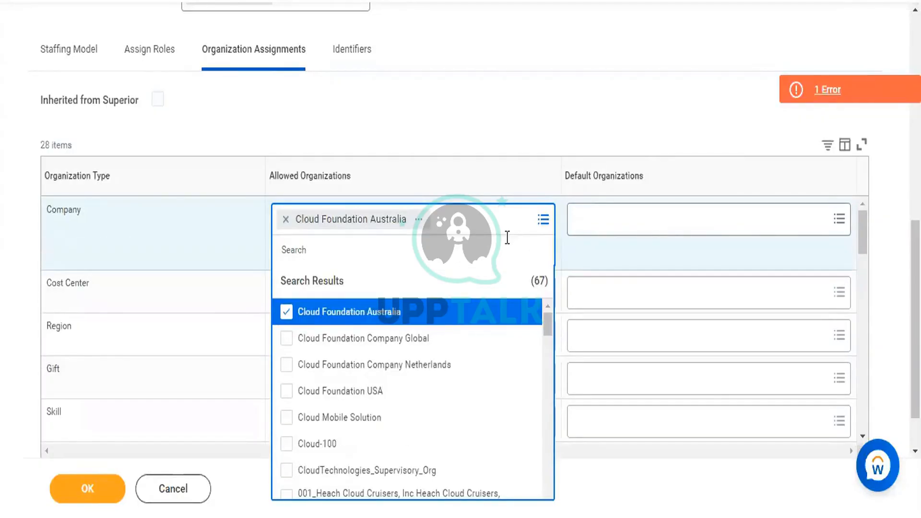
left_click(707, 213)
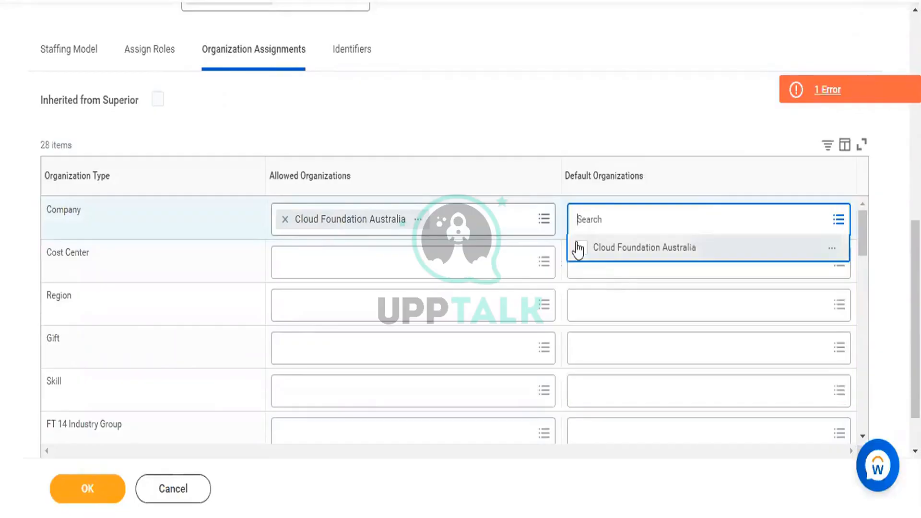
left_click(578, 248)
Step: Search the cost centers for pay and add the first Payroll entry as the allowed organization for Cost Center
left_click(397, 295)
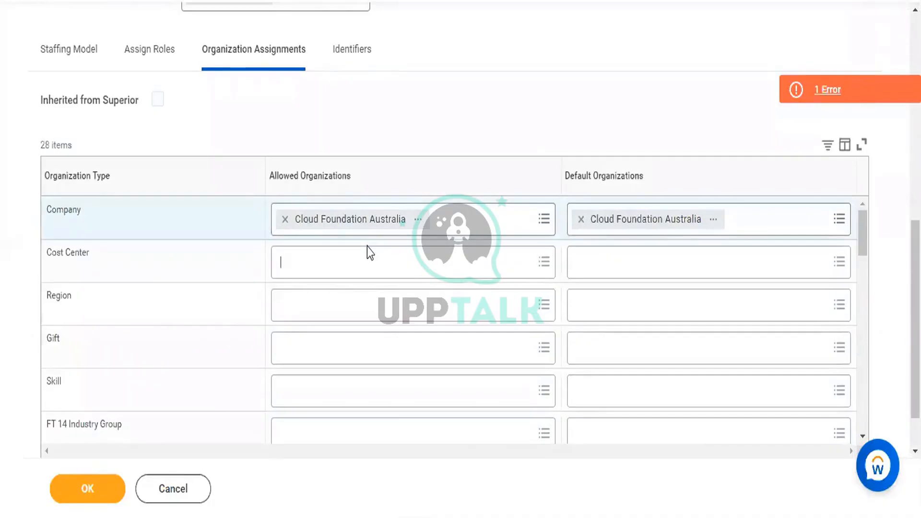
type("Payrool")
key("Return")
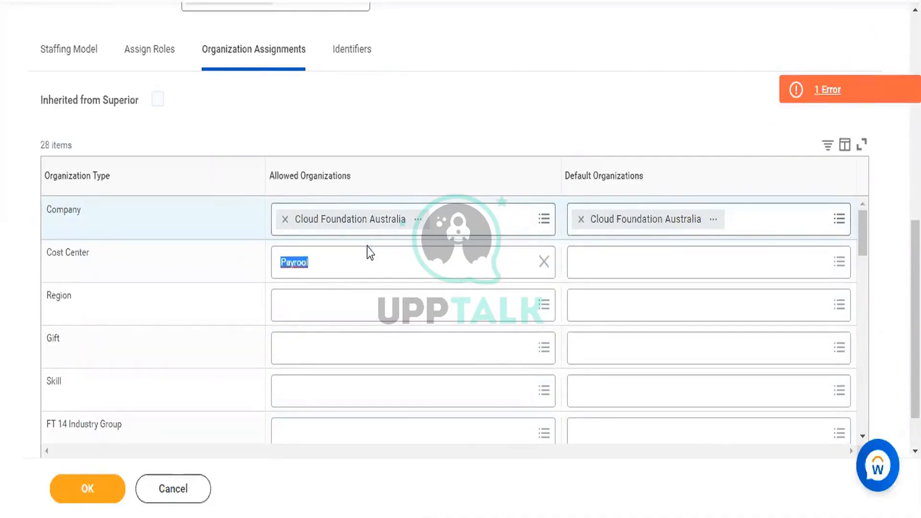
key("BackSpace")
type("pay")
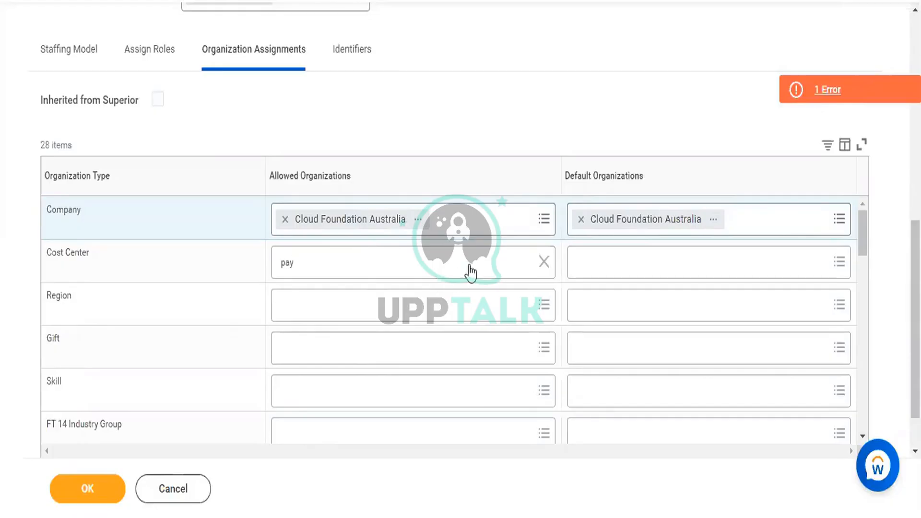
key("Return")
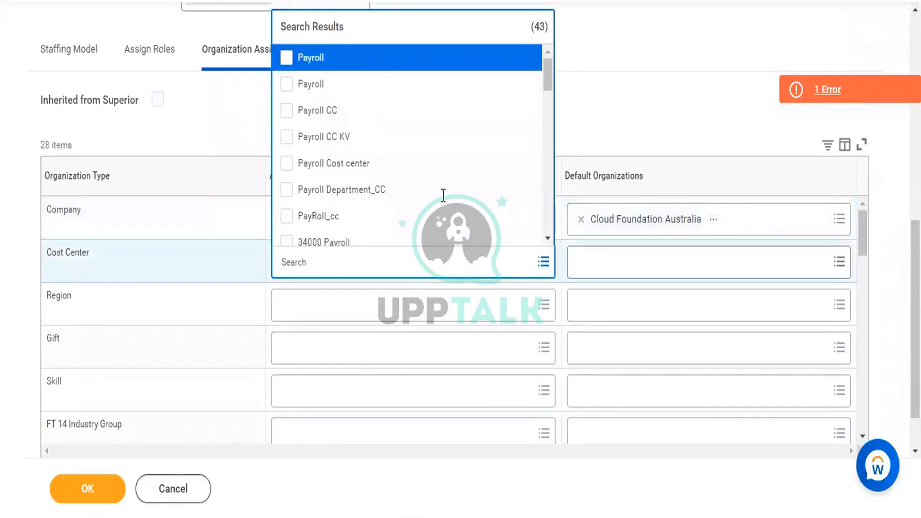
left_click(287, 58)
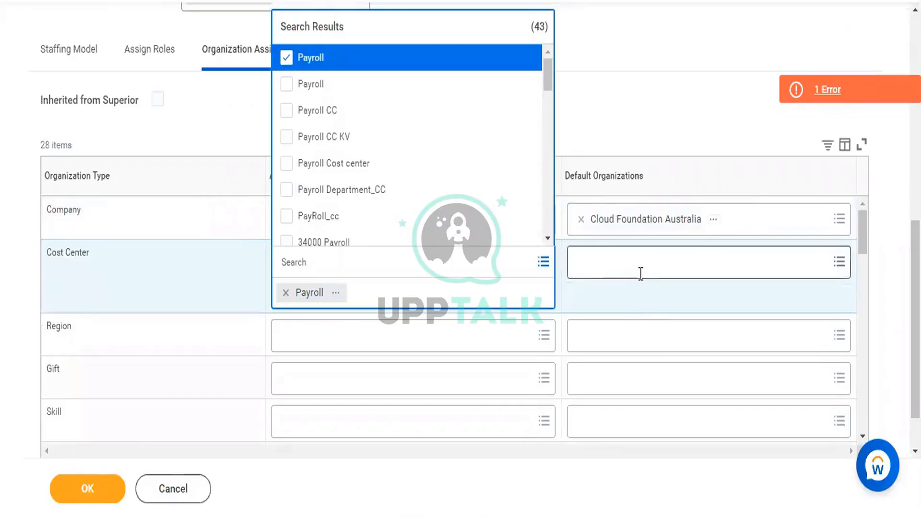
Step: Set Payroll as the default organization for the Cost Center type
left_click(640, 273)
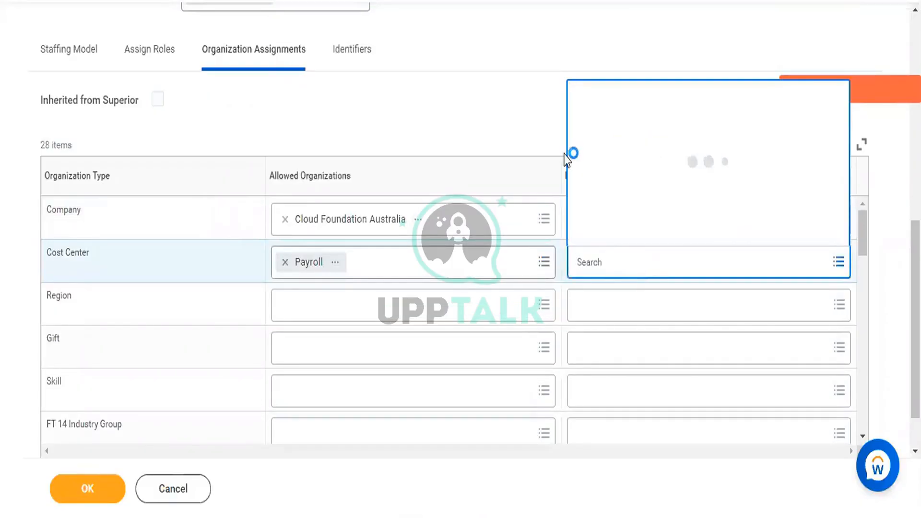
left_click(578, 235)
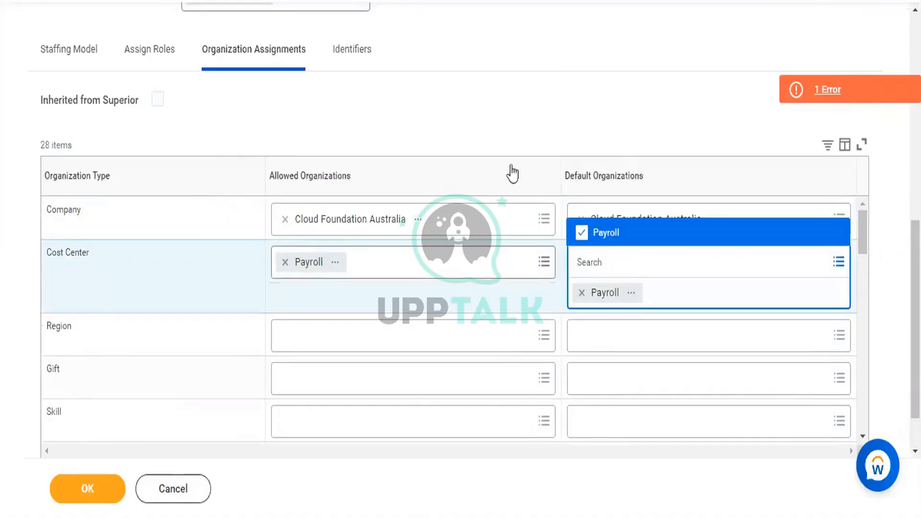
left_click(504, 168)
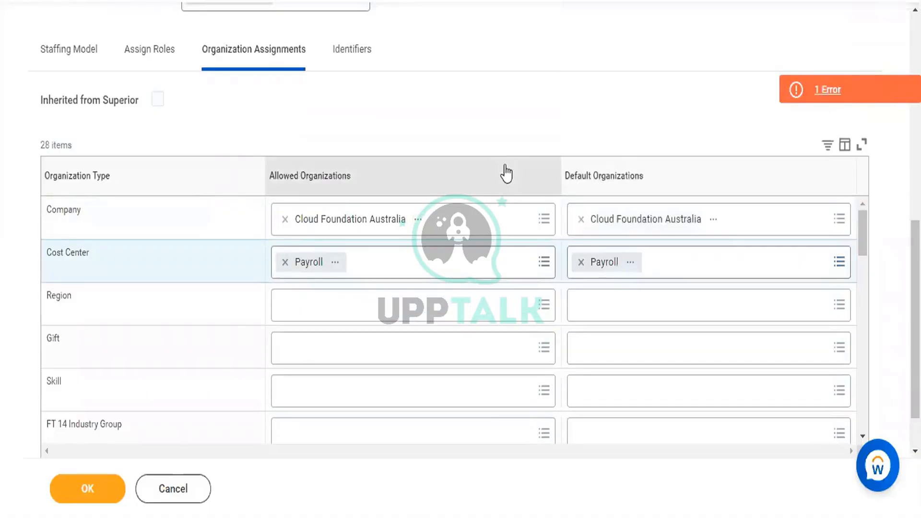
left_click(500, 112)
Step: For the Region type, search for Cloud and set WDG3_ Cloud Foundation as allowed organization and WDG3_ North America as default
scroll(499, 112, "down", 1)
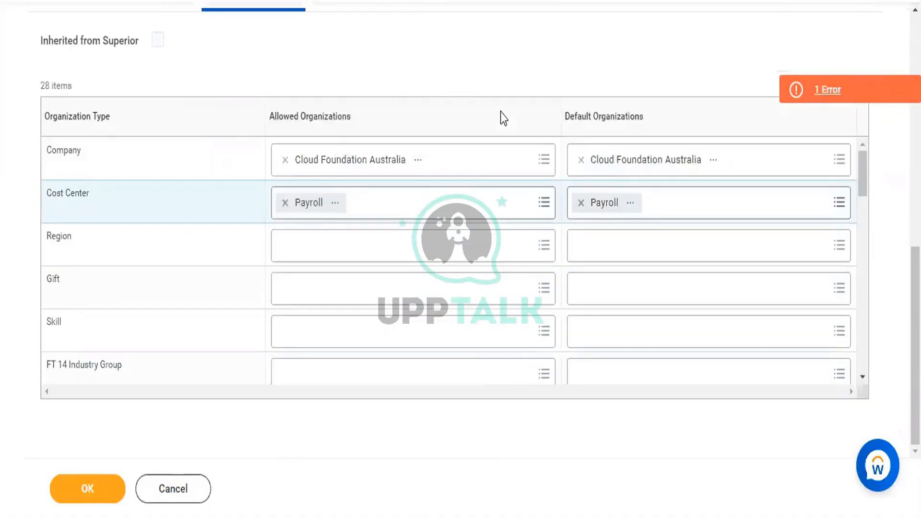
left_click(402, 244)
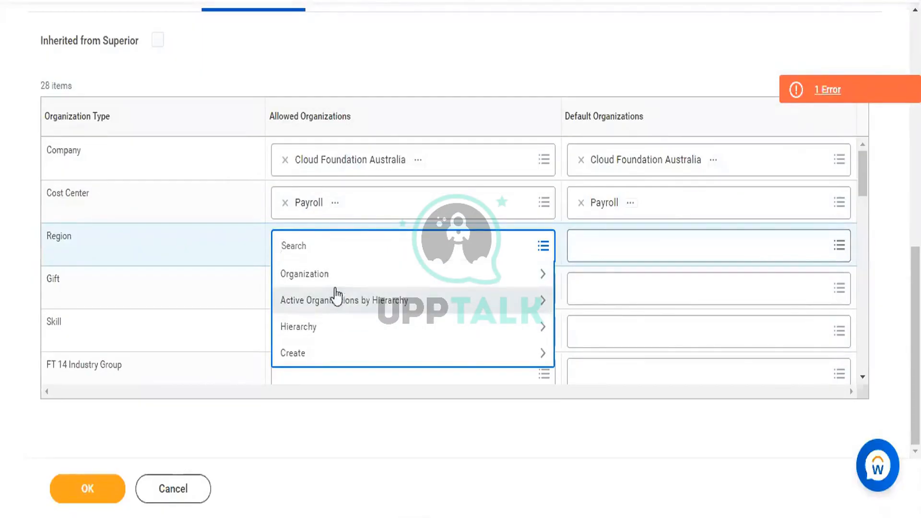
type("Cloud")
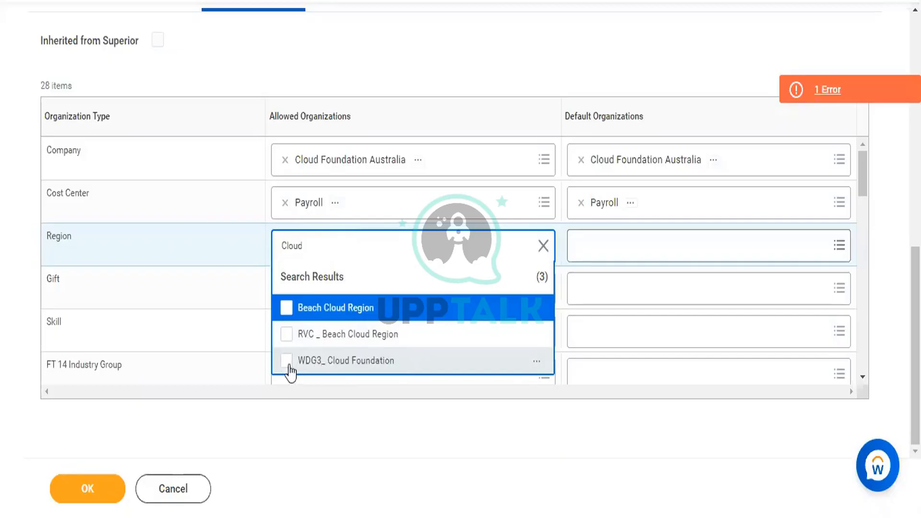
left_click(290, 364)
left_click(651, 259)
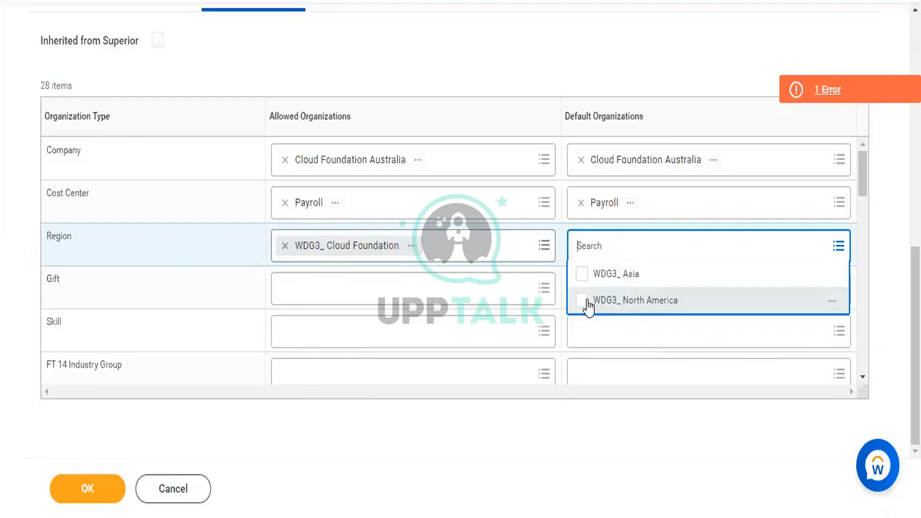
left_click(582, 301)
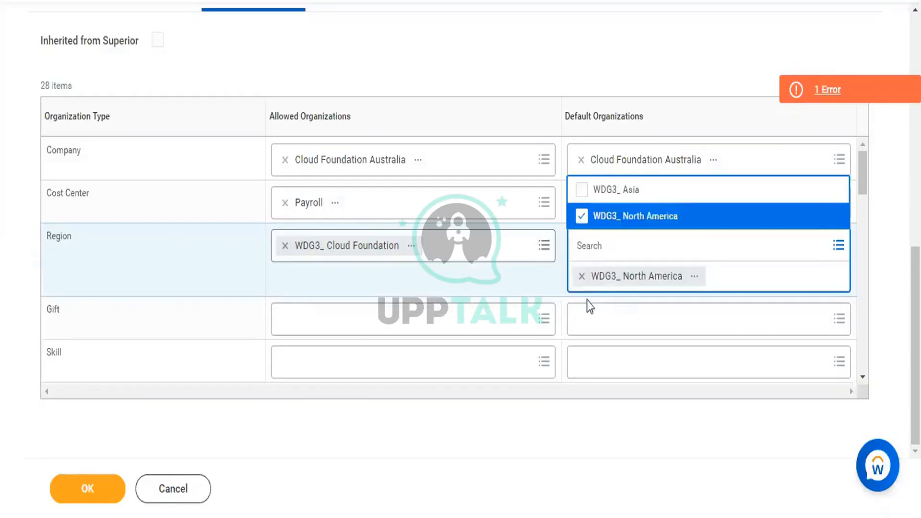
left_click(498, 48)
Step: Add a government ID row to the organization's identifiers with country India and ID type Adhaar Card_UIDAI
scroll(499, 47, "up", 3)
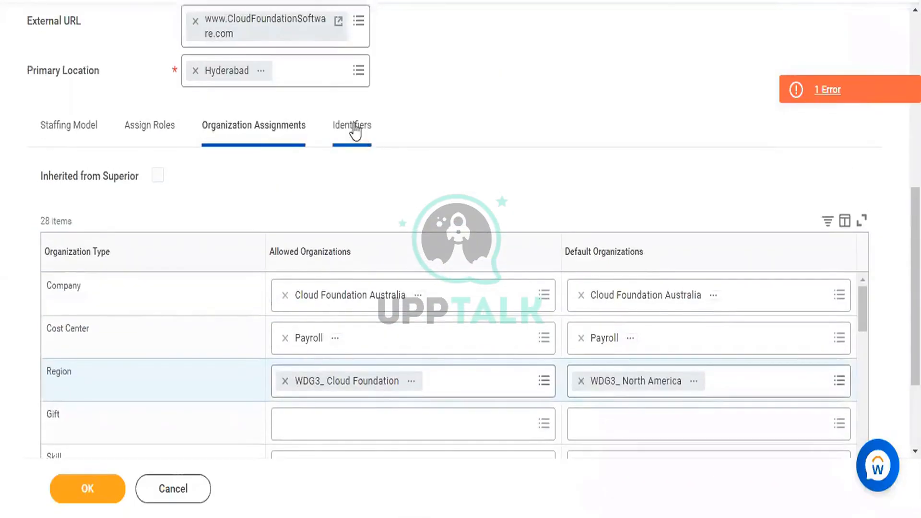
left_click(355, 131)
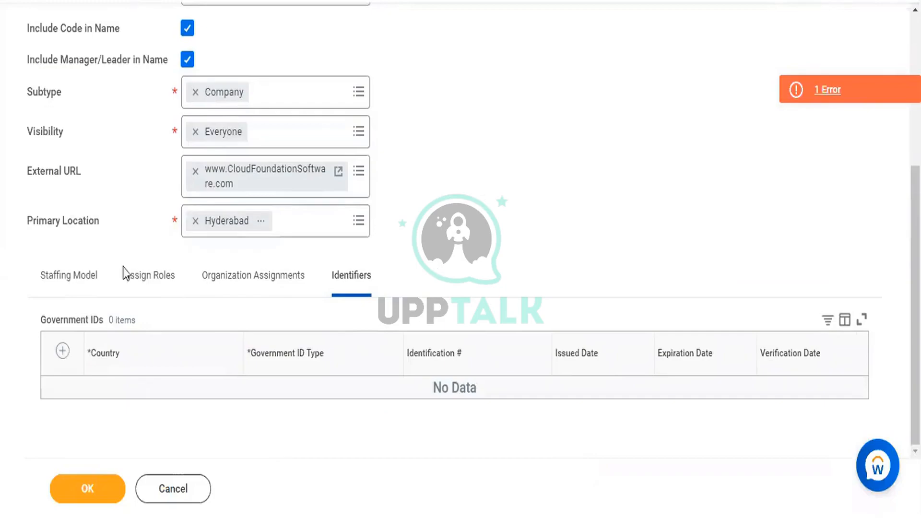
left_click(63, 350)
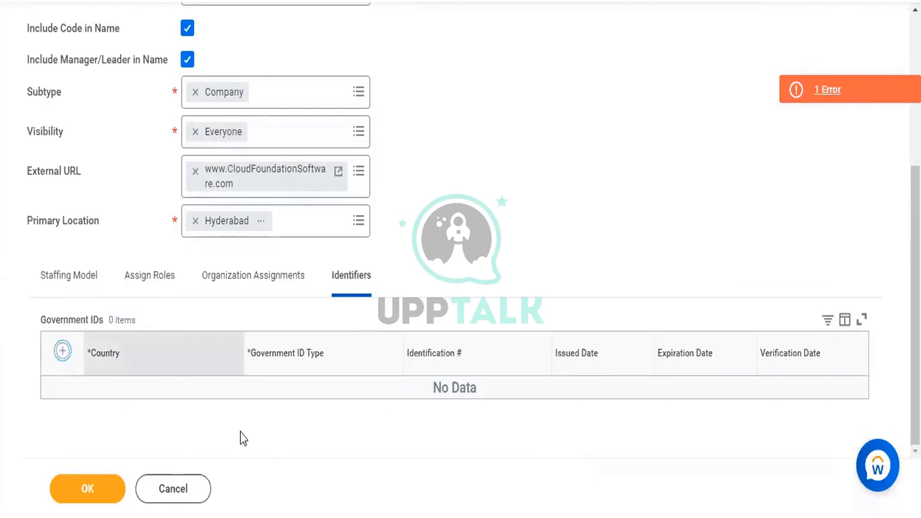
scroll(240, 427, "down", 1)
left_click(205, 356)
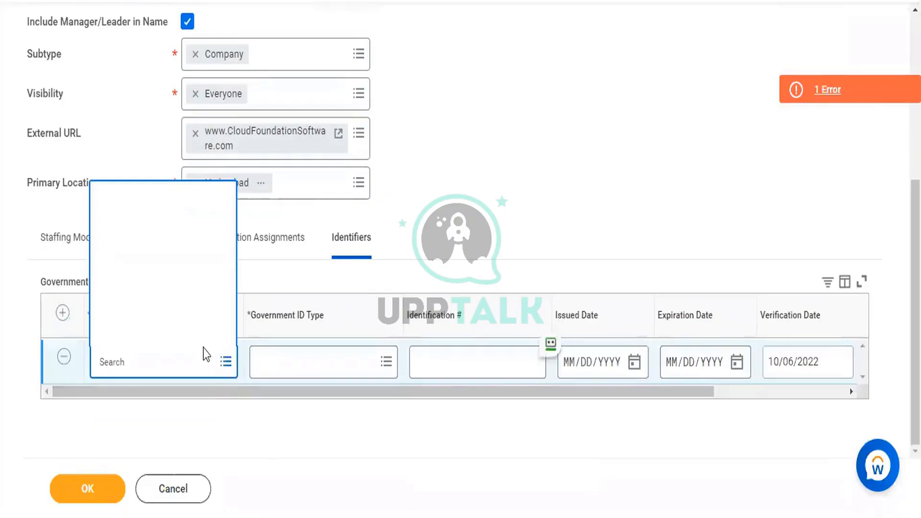
type("IND")
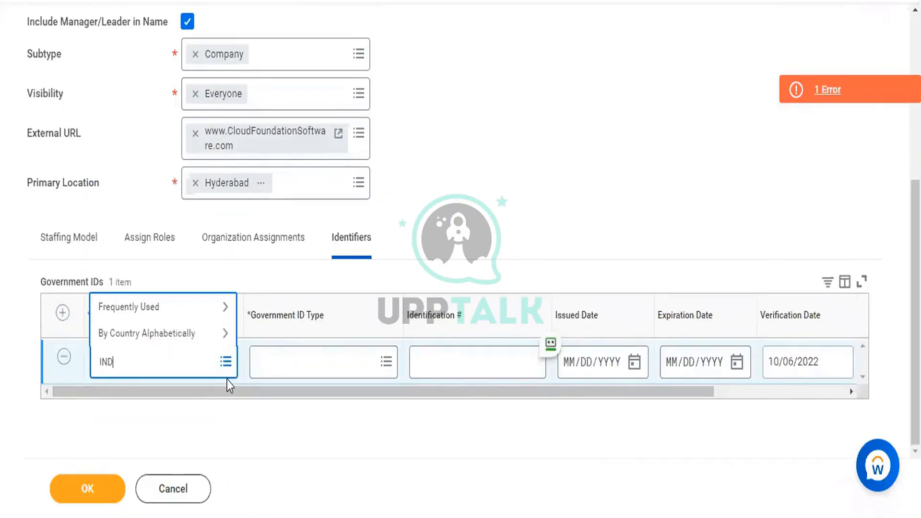
key("Return")
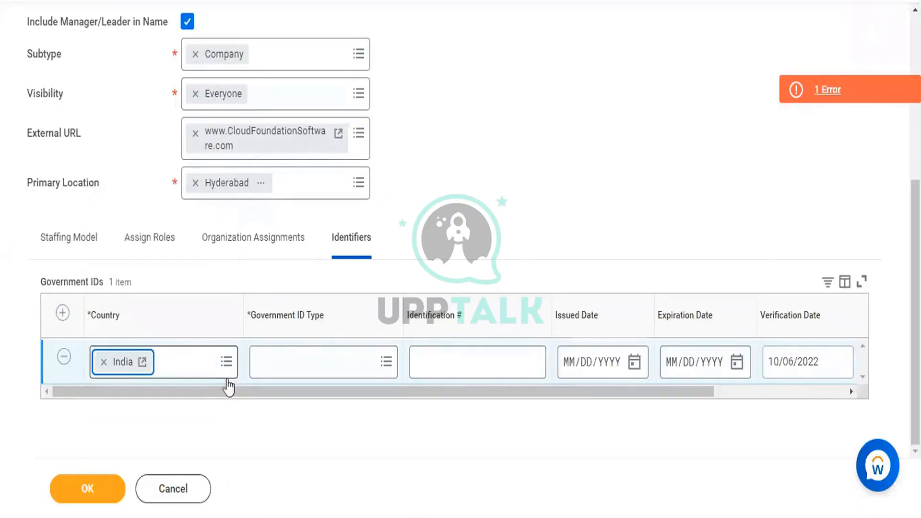
left_click(320, 364)
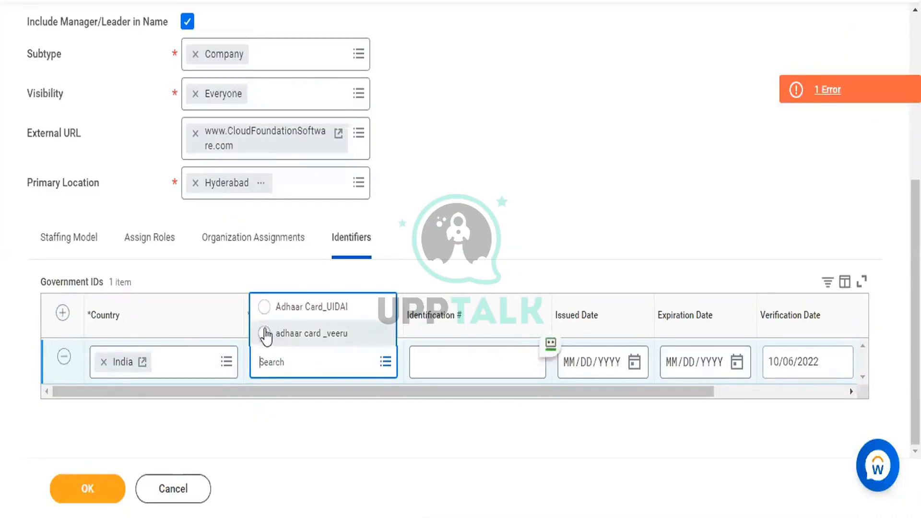
left_click(264, 307)
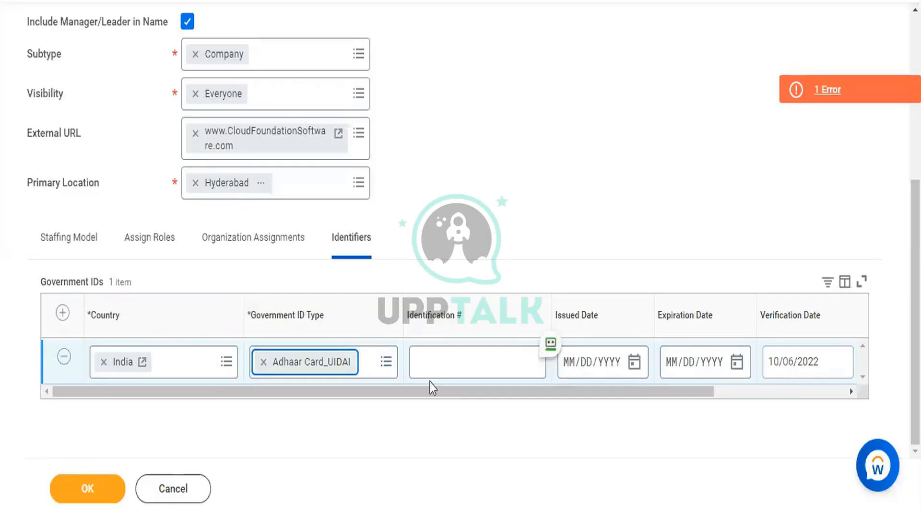
Step: Enter the identification number for the Adhaar Card_UIDAI government ID
left_click(459, 370)
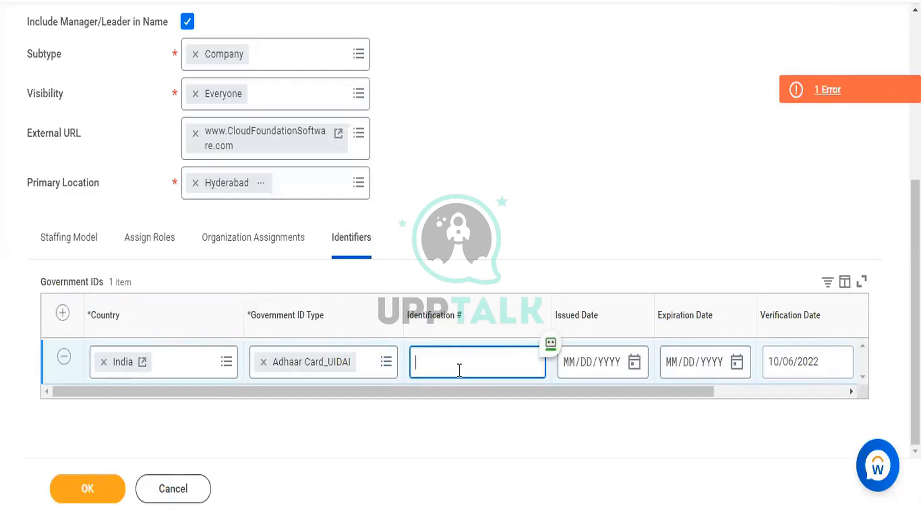
scroll(459, 370, "up", 5)
scroll(458, 372, "down", 5)
type("123456789101112")
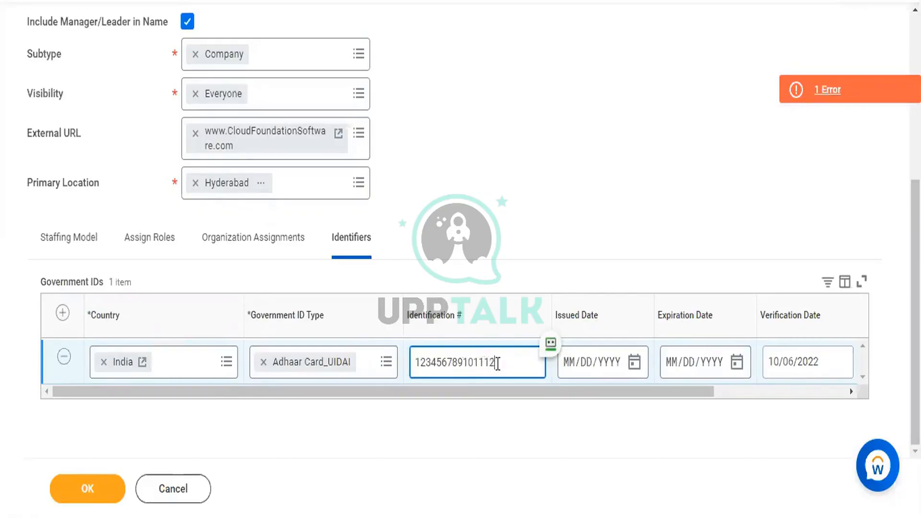
type("9")
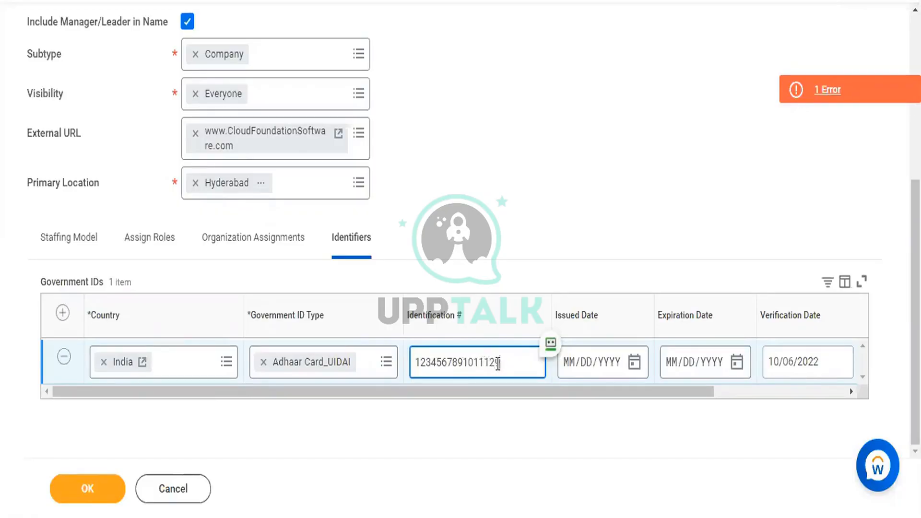
Step: Set the government ID's issued date to 10/06/2022 and its expiration date to 10/06/2028
left_click(571, 369)
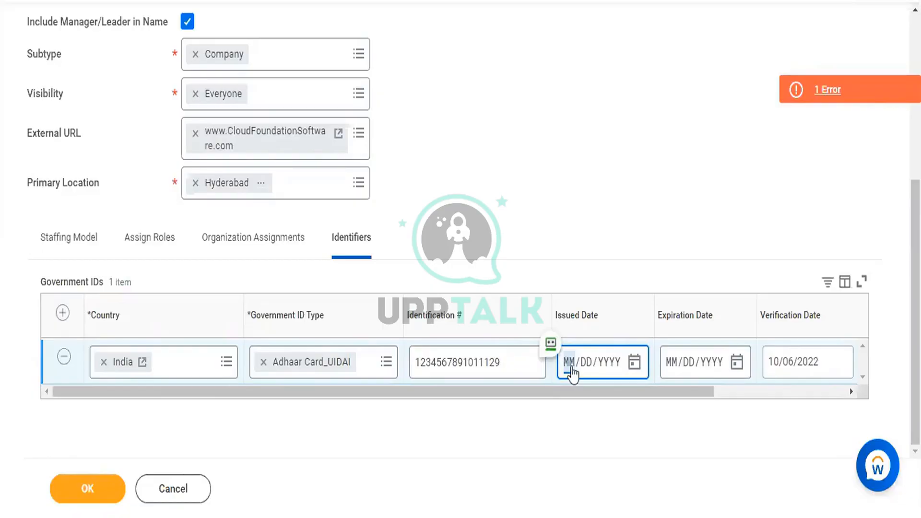
type("10/")
type("06/2022")
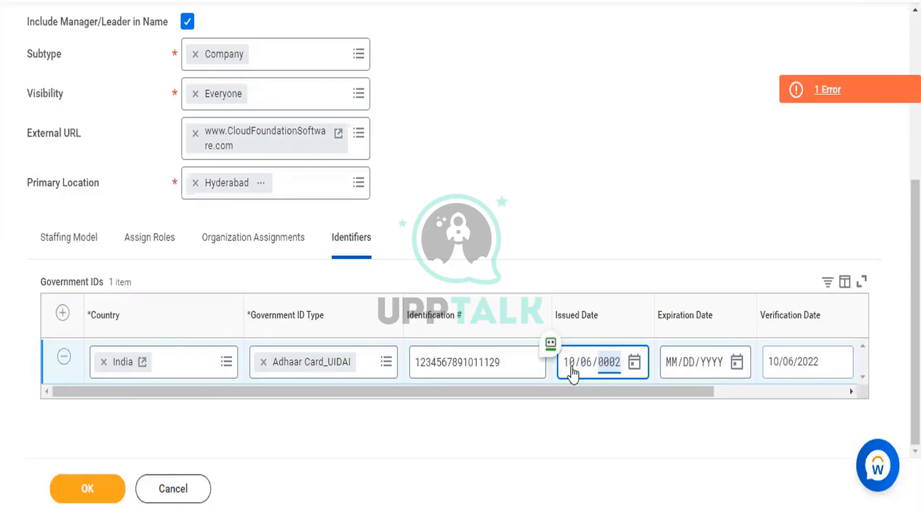
left_click(671, 369)
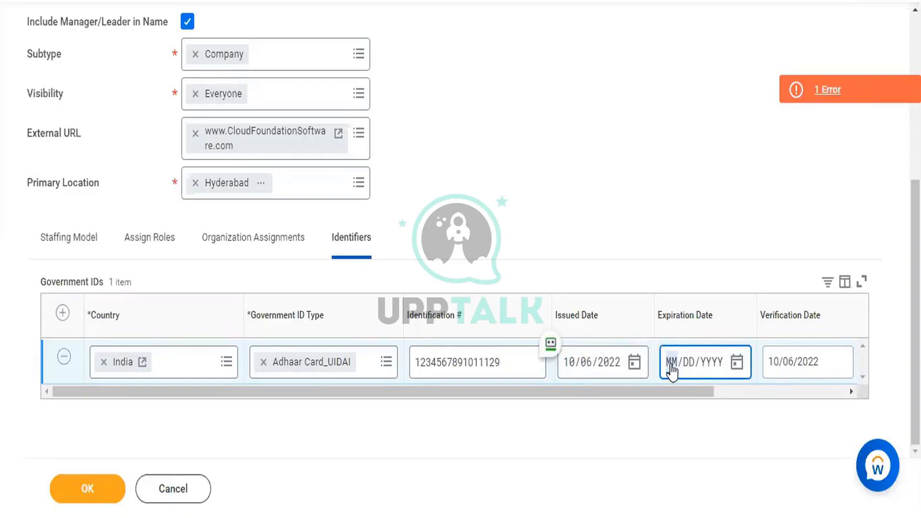
type("10/06/")
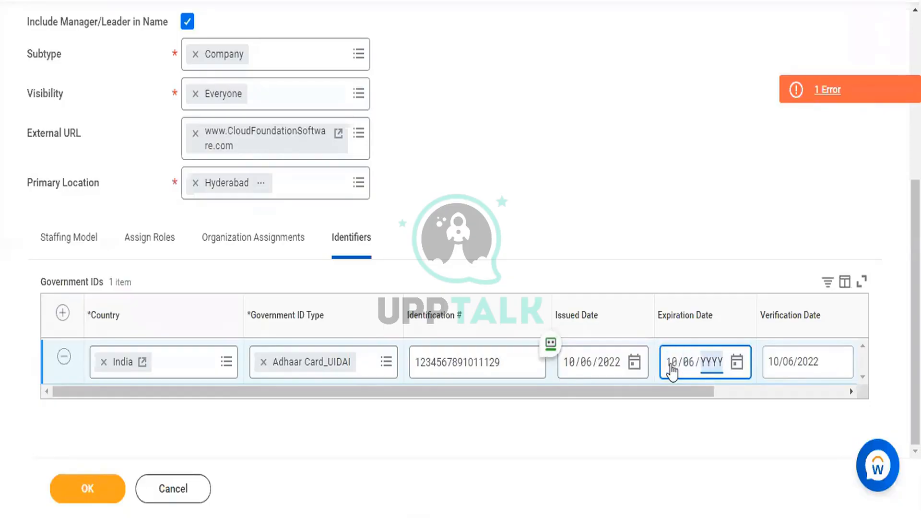
type("2028")
left_click(666, 152)
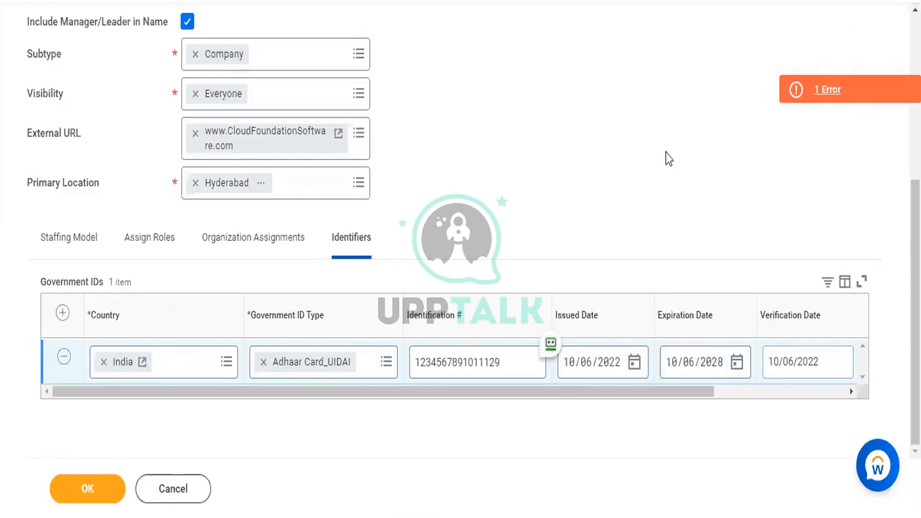
Step: Check the rest of the government ID row and submit the new supervisory organization
left_click(804, 392)
left_click_drag(804, 392, 508, 454)
left_click(102, 239)
left_click(84, 487)
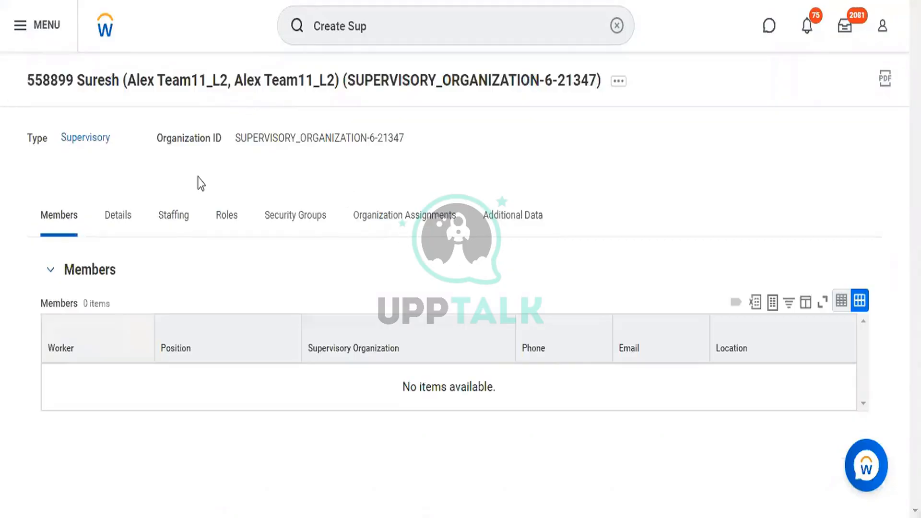
Step: Look over the created organization's page, clear the search text and return to the home page
left_click_drag(200, 183, 435, 374)
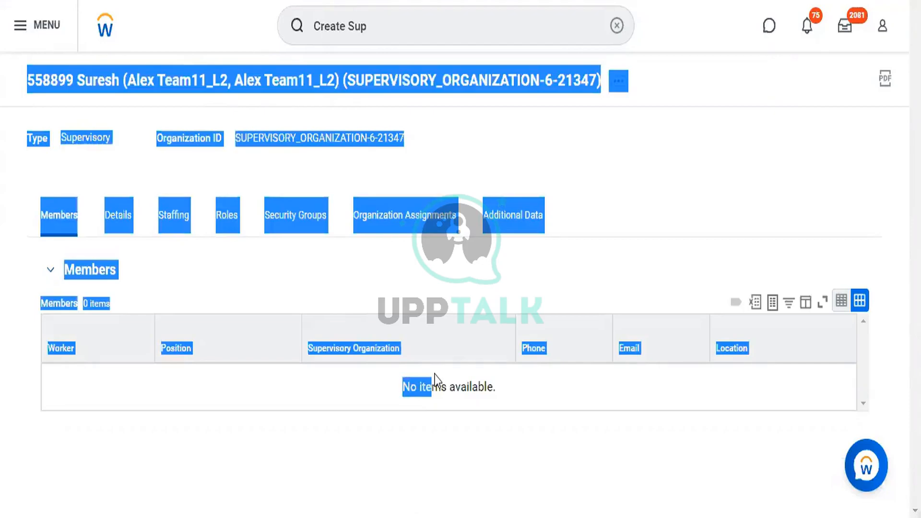
left_click(617, 25)
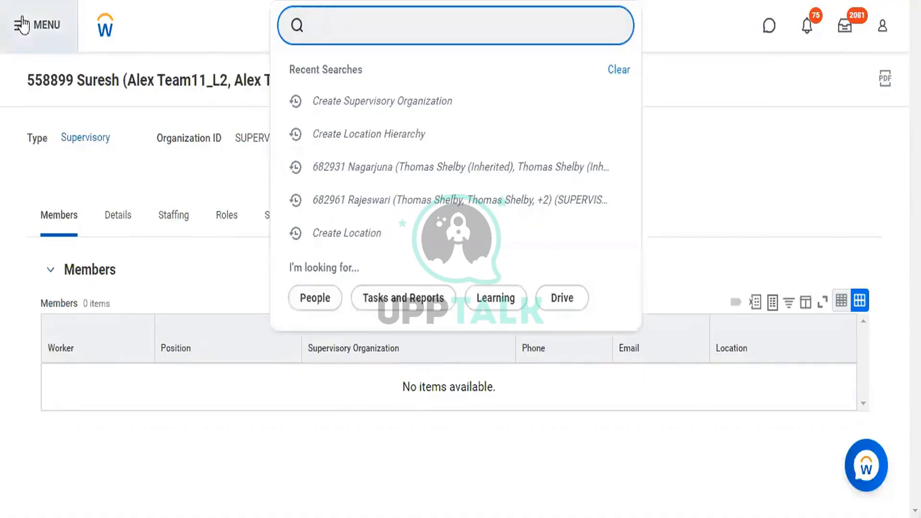
left_click(106, 37)
left_click(108, 40)
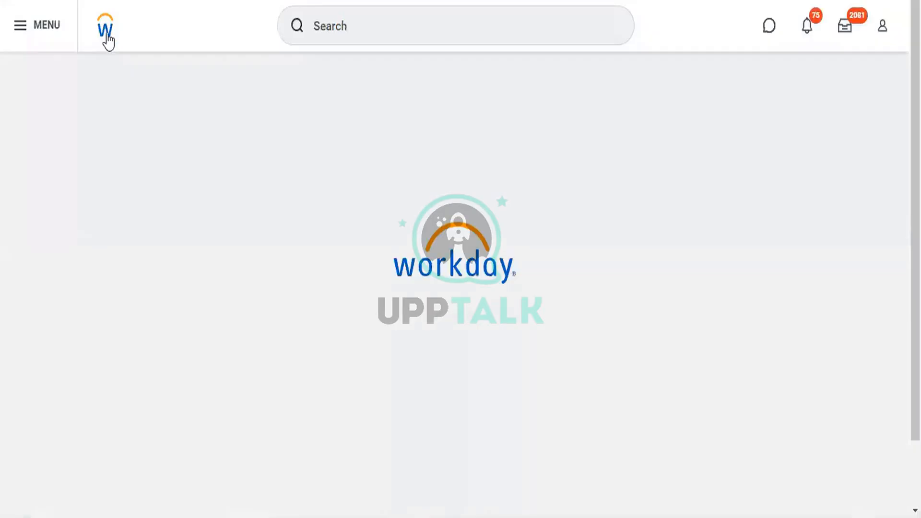
Step: Search for the code 558899 and open the matching supervisory organization
left_click(329, 15)
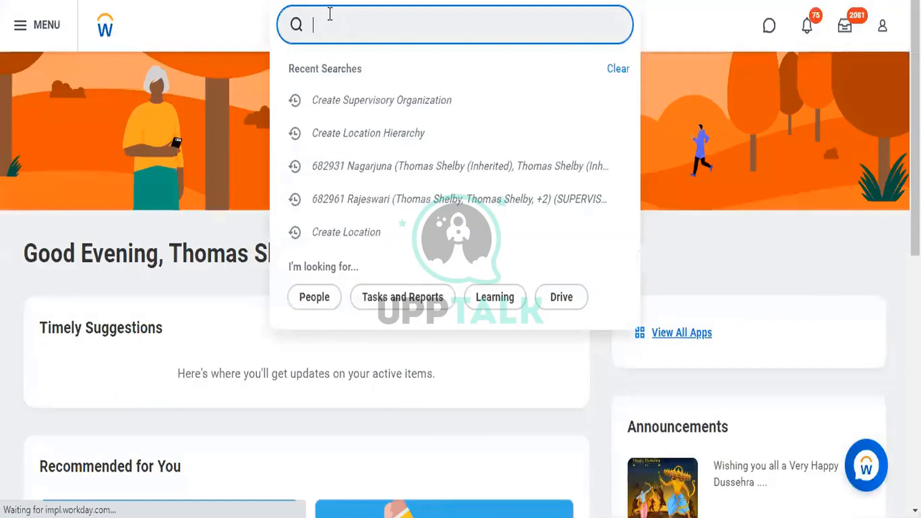
type("558899")
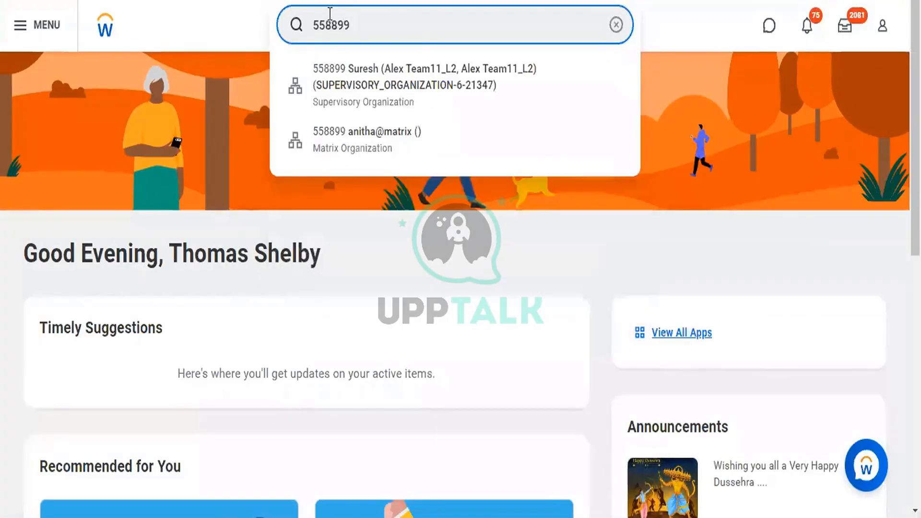
left_click(374, 90)
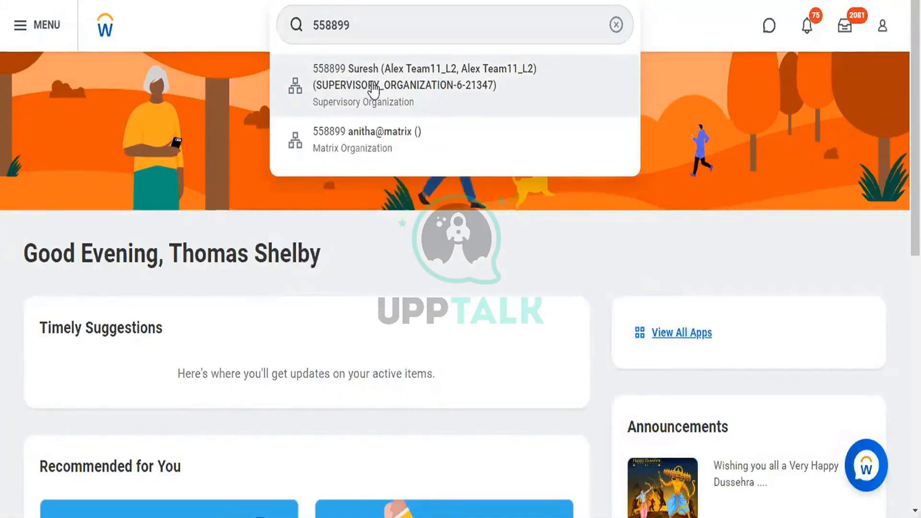